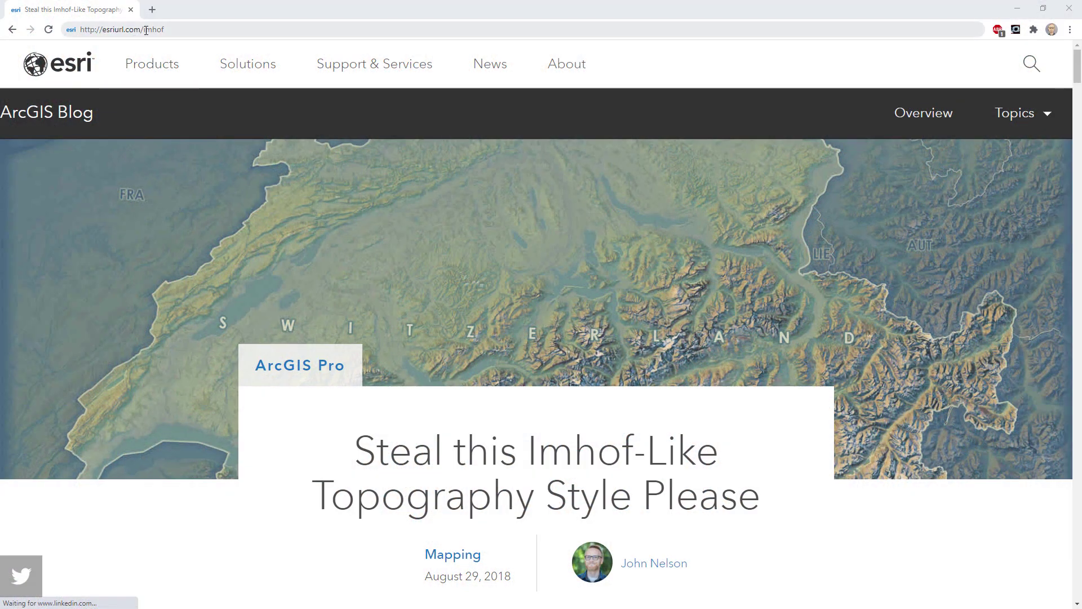
Scroll the Imhof topography blog post down to its Style section with the ArcGIS Pro style link.
scroll(1078, 97, "down", 5)
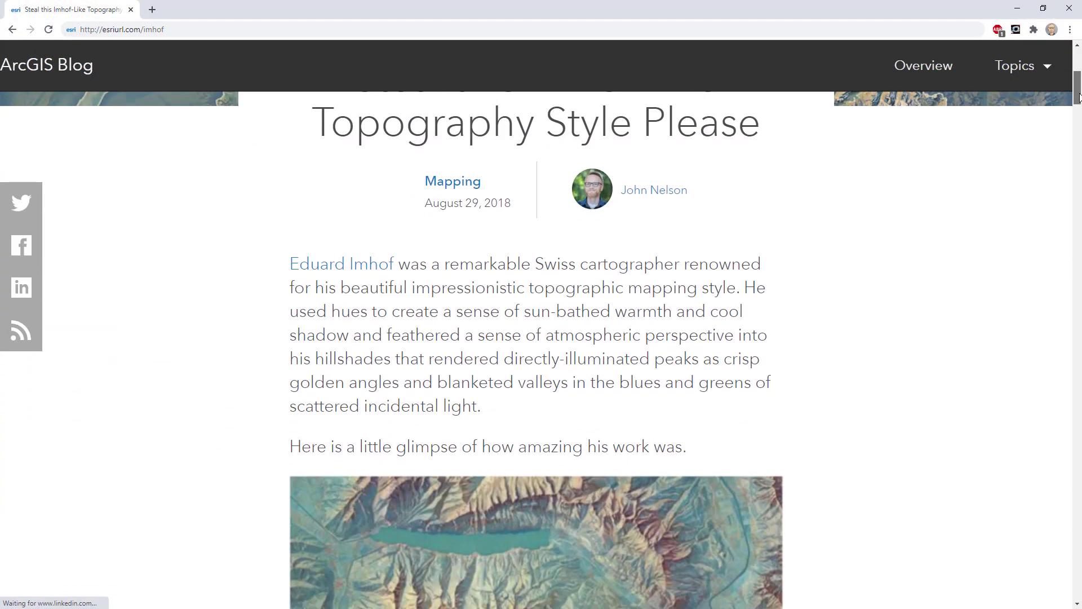
left_click_drag(1077, 97, 1073, 519)
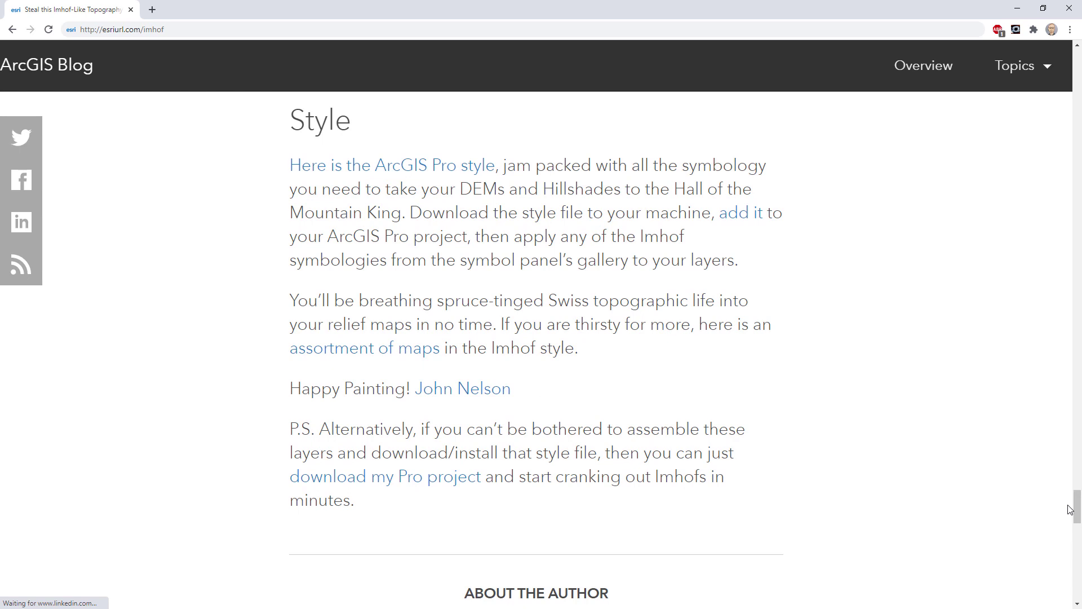
Follow the 'Here is the ArcGIS Pro style' link and download imhof.stylx from its item page.
left_click(358, 170)
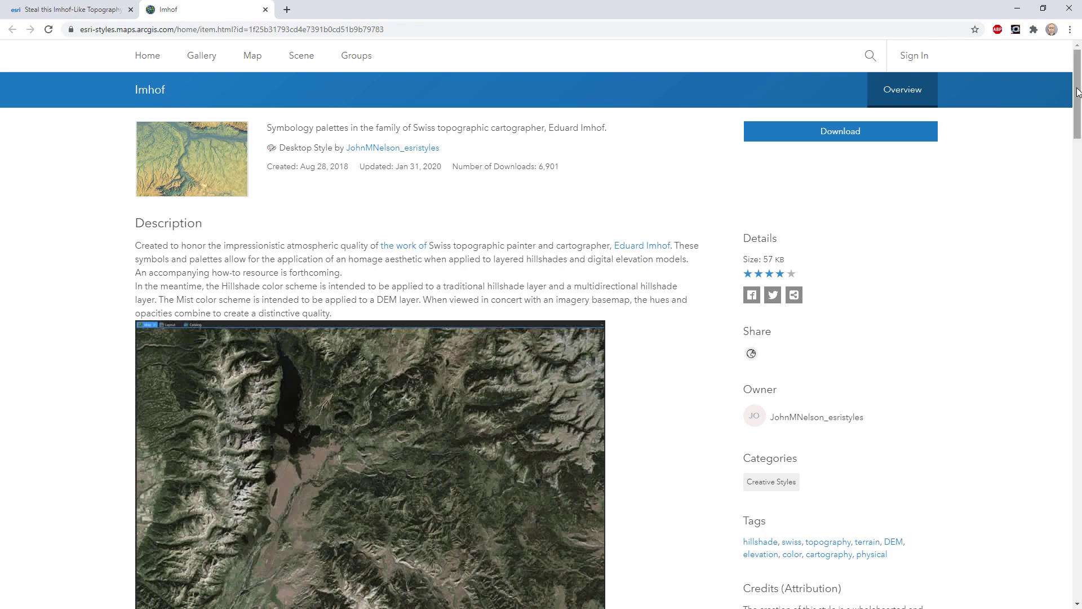
mouse_move(1077, 92)
left_mouse_down()
mouse_move(1079, 530)
mouse_move(1077, 74)
left_mouse_up()
left_click(833, 137)
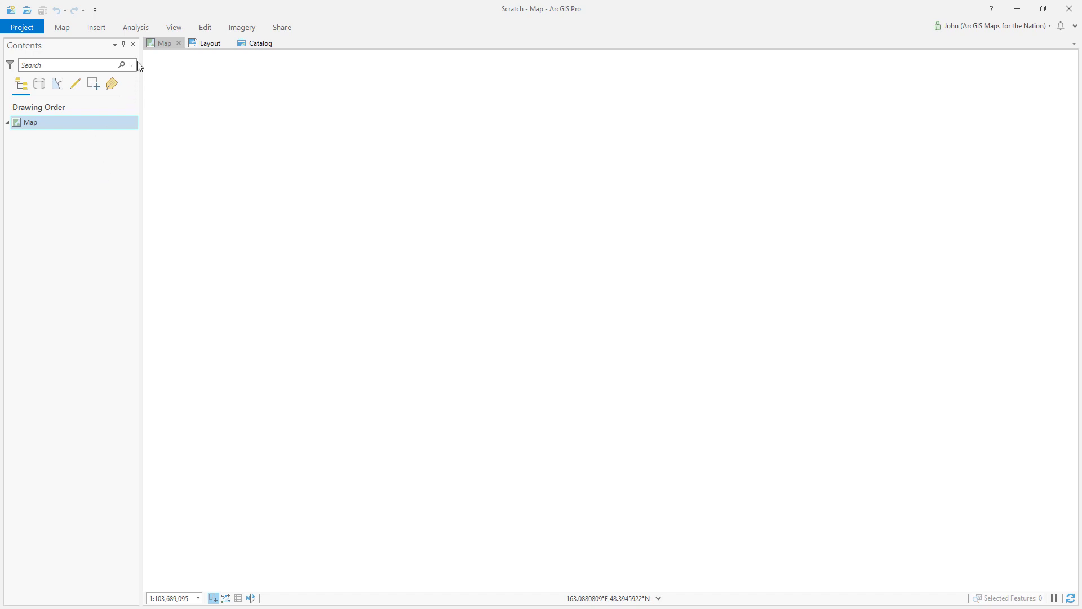
Switch ArcGIS Pro to the project's Catalog view.
left_click(255, 44)
left_click(175, 27)
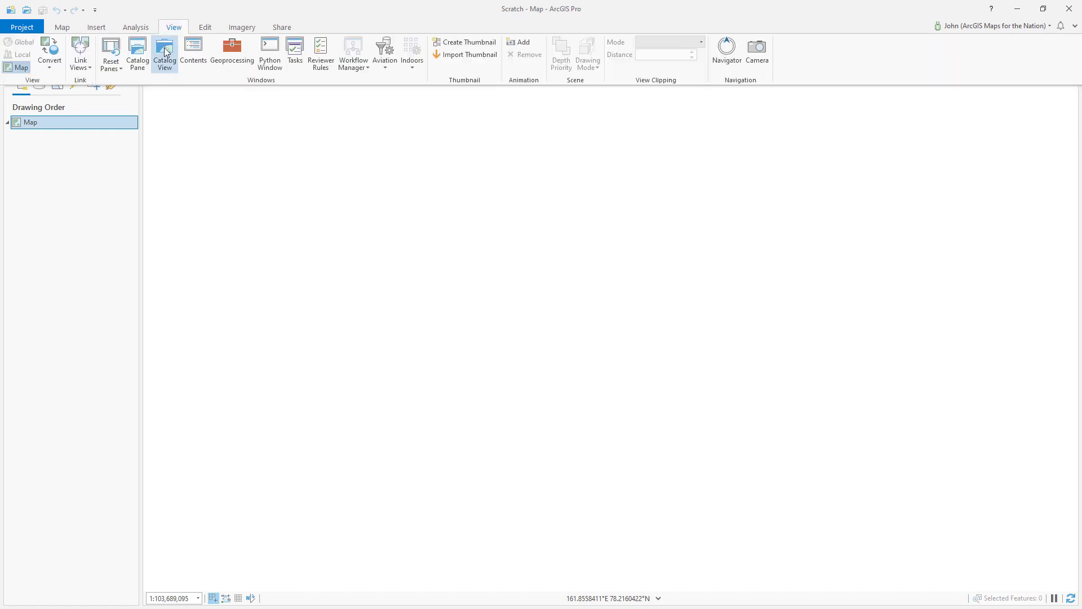
left_click(80, 230)
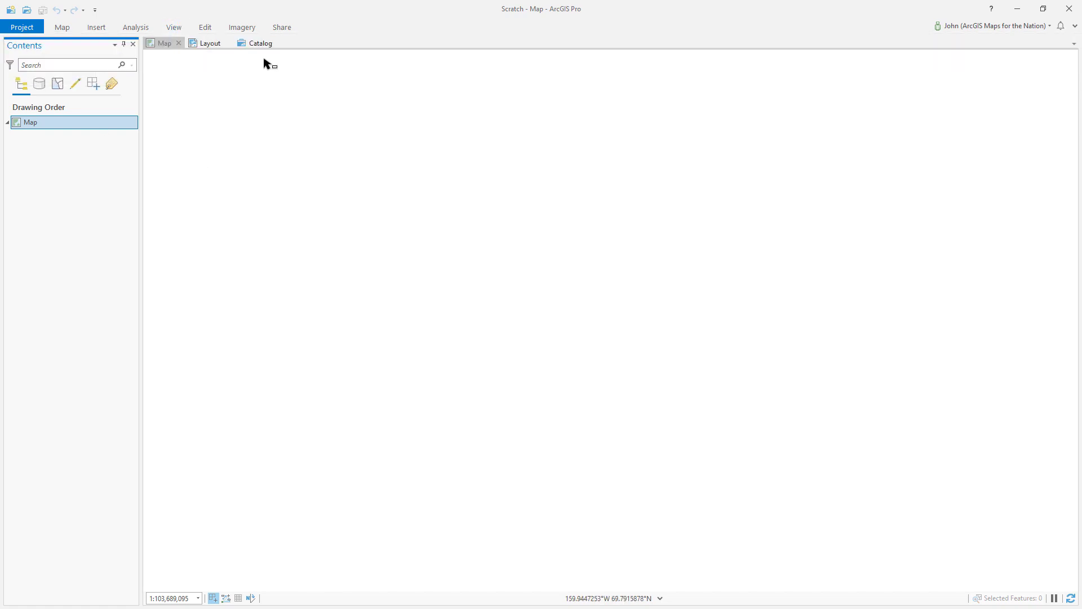
left_click(260, 43)
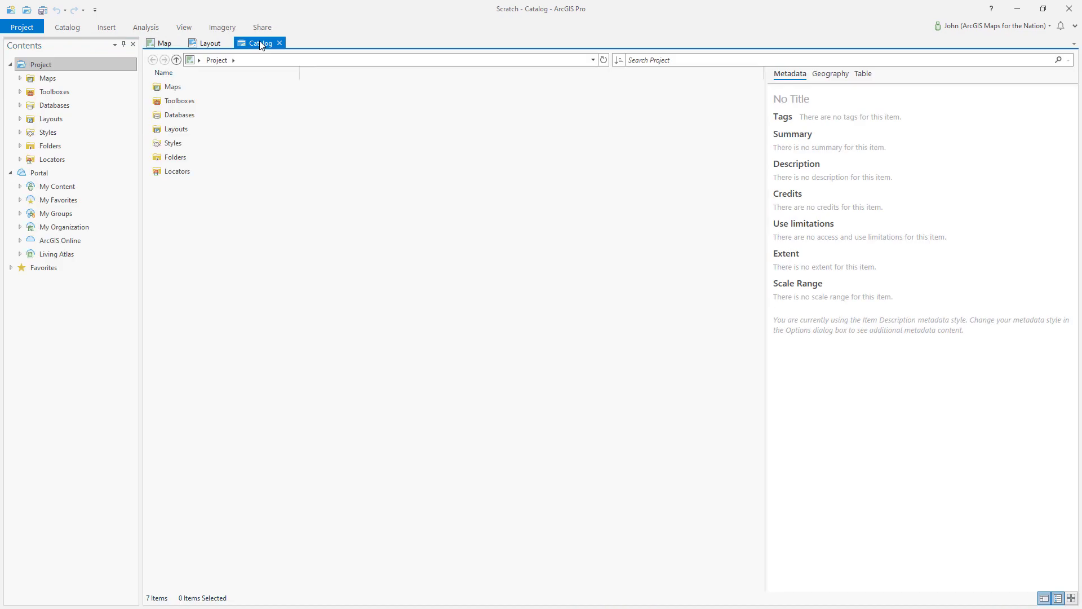
Open the Styles folder, listing Favorites, ArcGIS 2D, ArcGIS 3D, ArcGIS Colors and ColorBrewer Schemes.
left_click(238, 145)
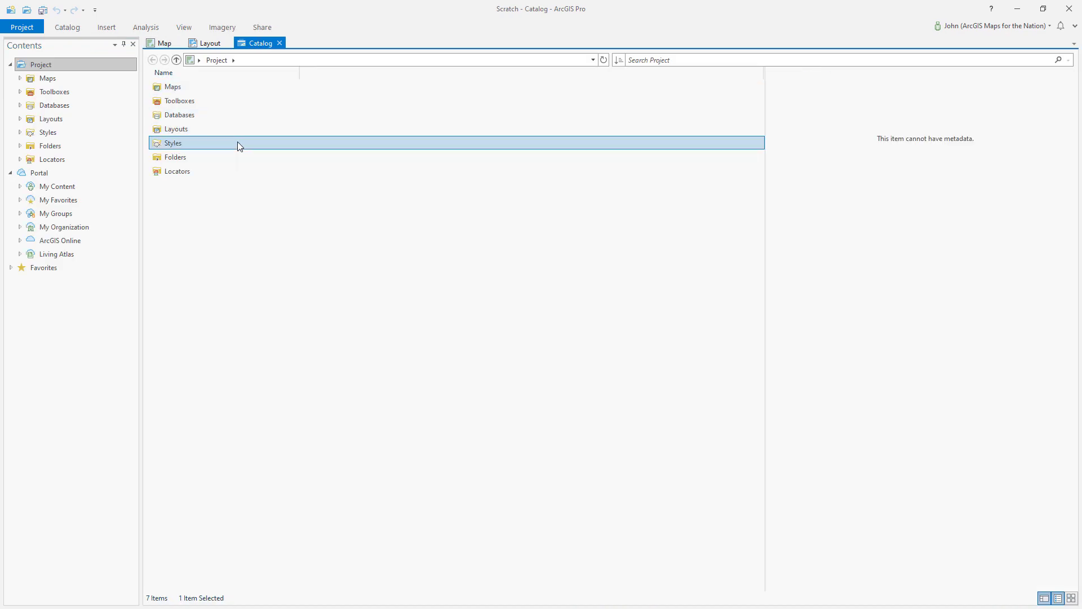
double_click(236, 144)
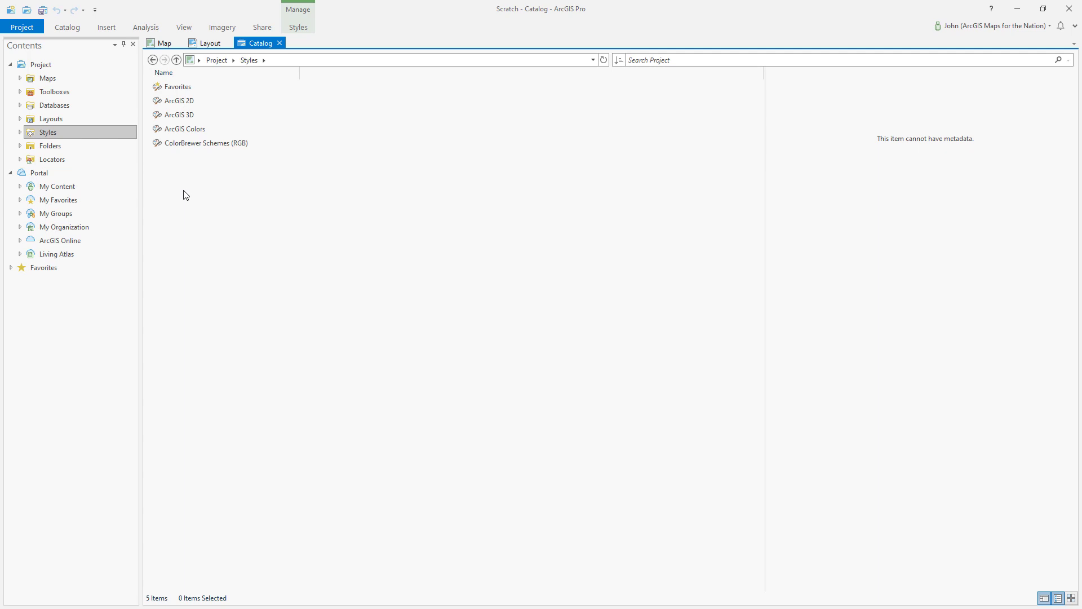
left_click(201, 90)
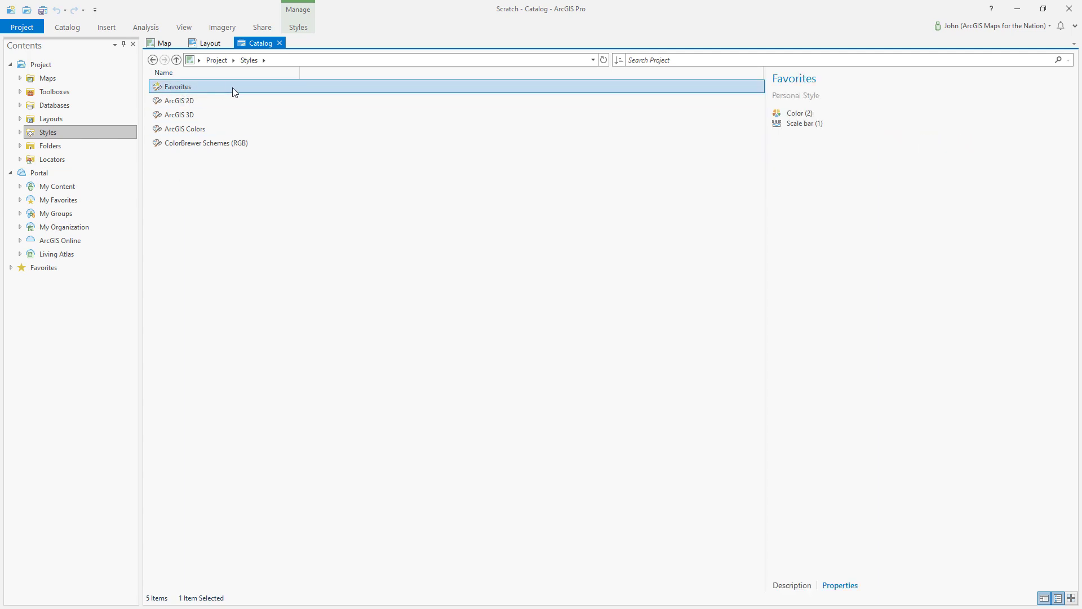
left_click(220, 208)
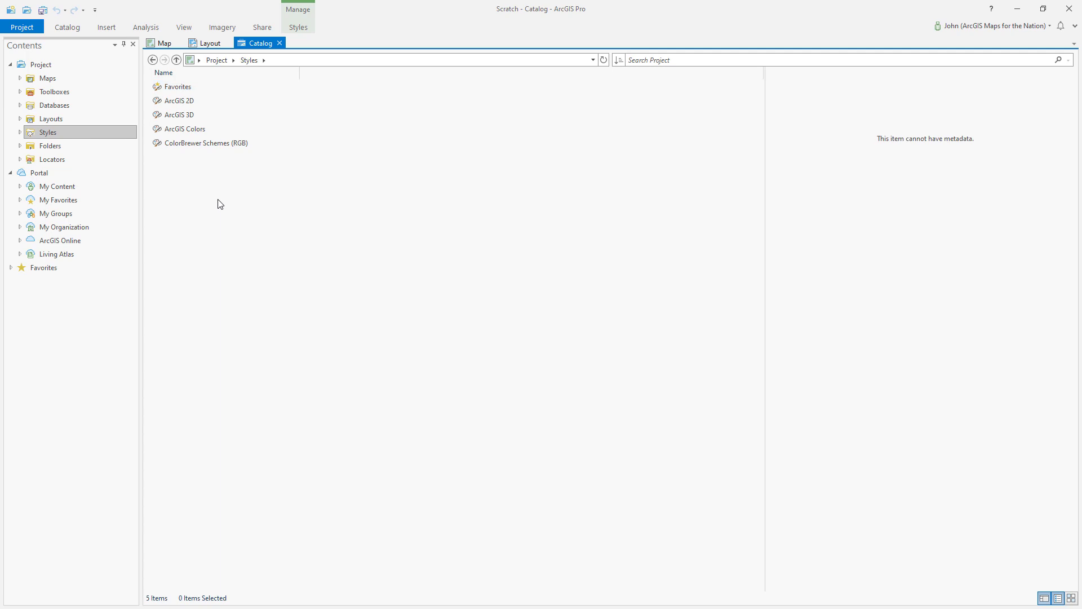
Add the downloaded Imhof style from Downloads to the project's styles.
right_click(218, 201)
mouse_move(241, 201)
left_click(316, 201)
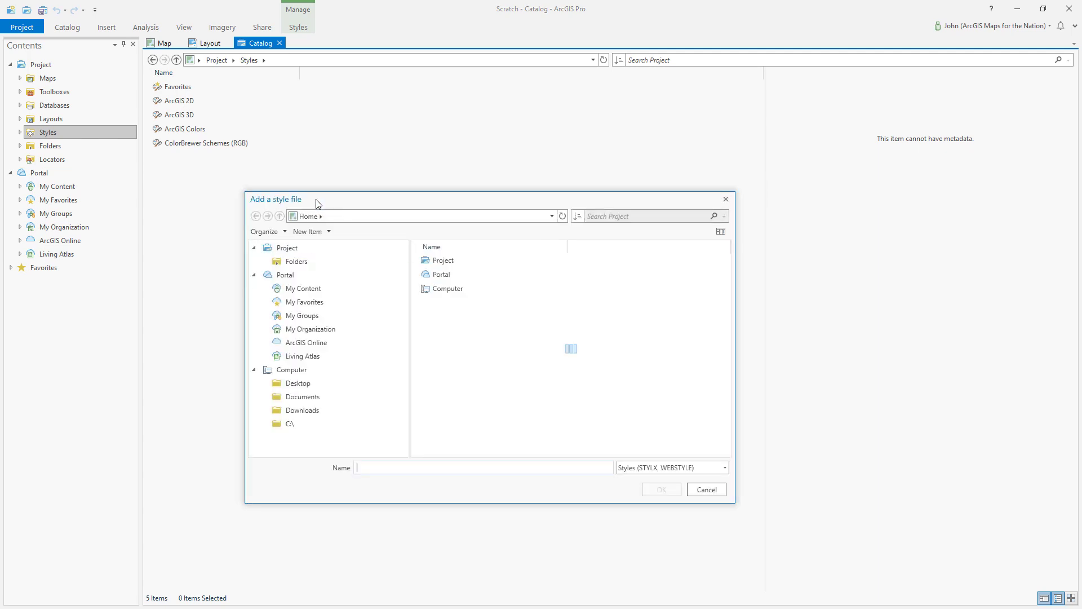
left_click(478, 265)
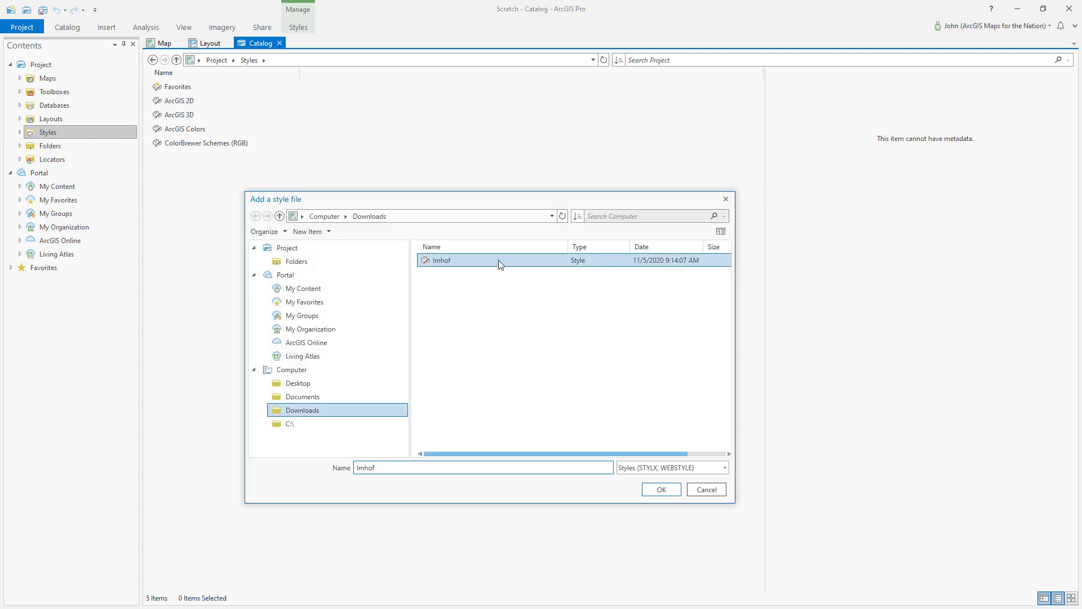
left_click(661, 491)
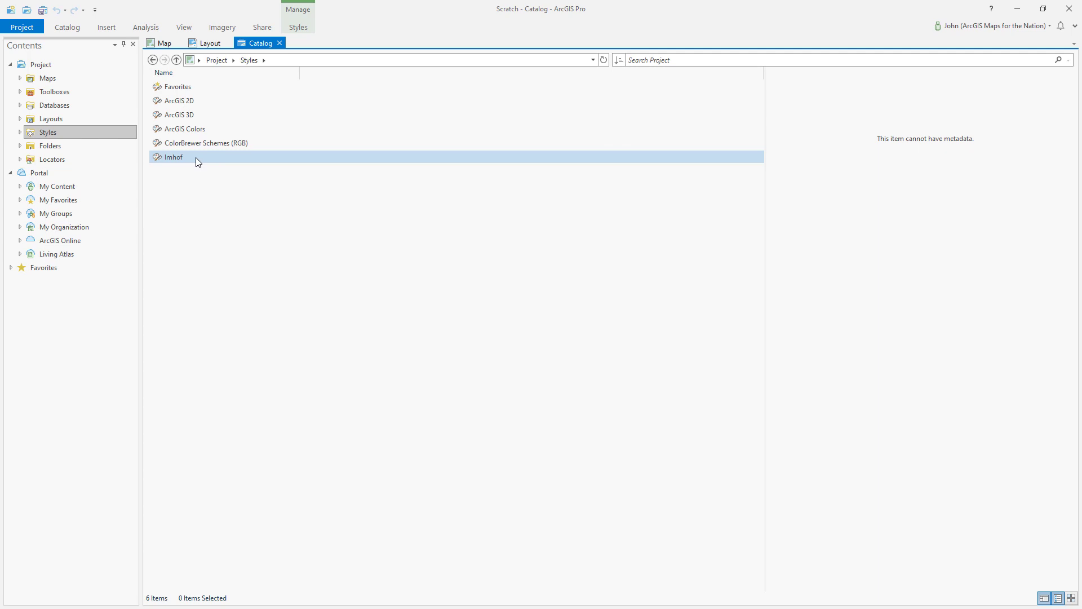
Open the Imhof style and browse its line symbols.
double_click(195, 157)
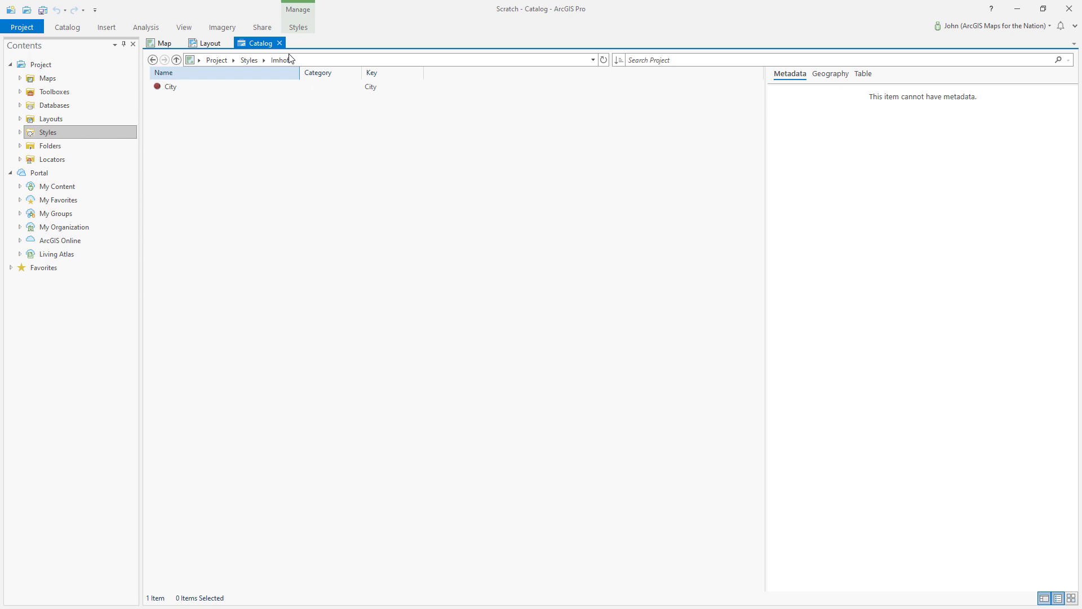
left_click(294, 26)
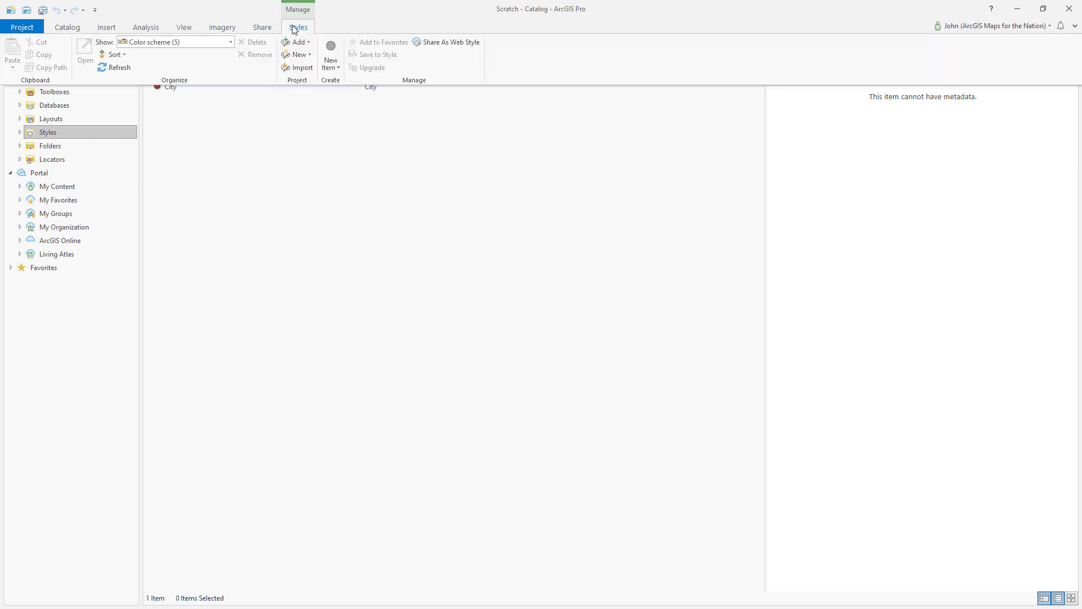
left_click(231, 42)
left_click(198, 67)
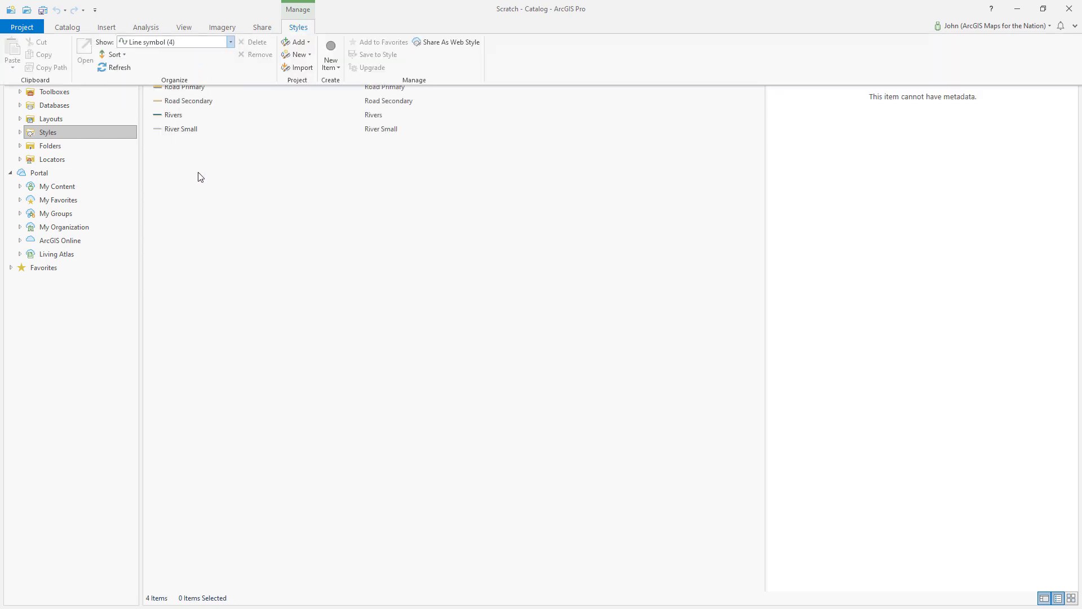
left_click(198, 174)
Browse the Imhof polygon symbols, then list its colour schemes: Mist, Slope and three Hillshades.
left_click(296, 27)
left_click(231, 43)
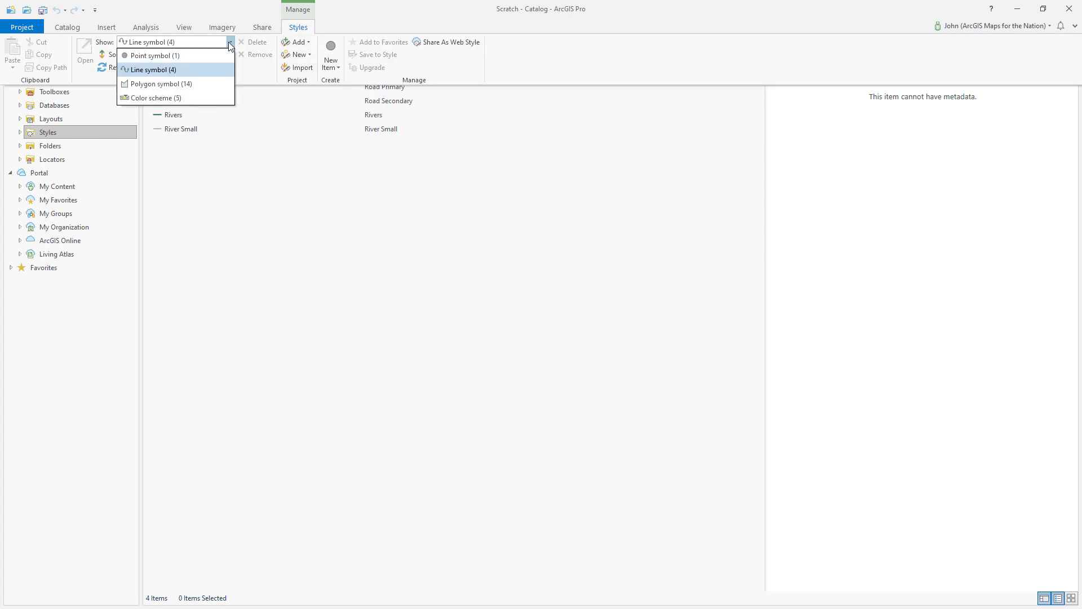
left_click(184, 85)
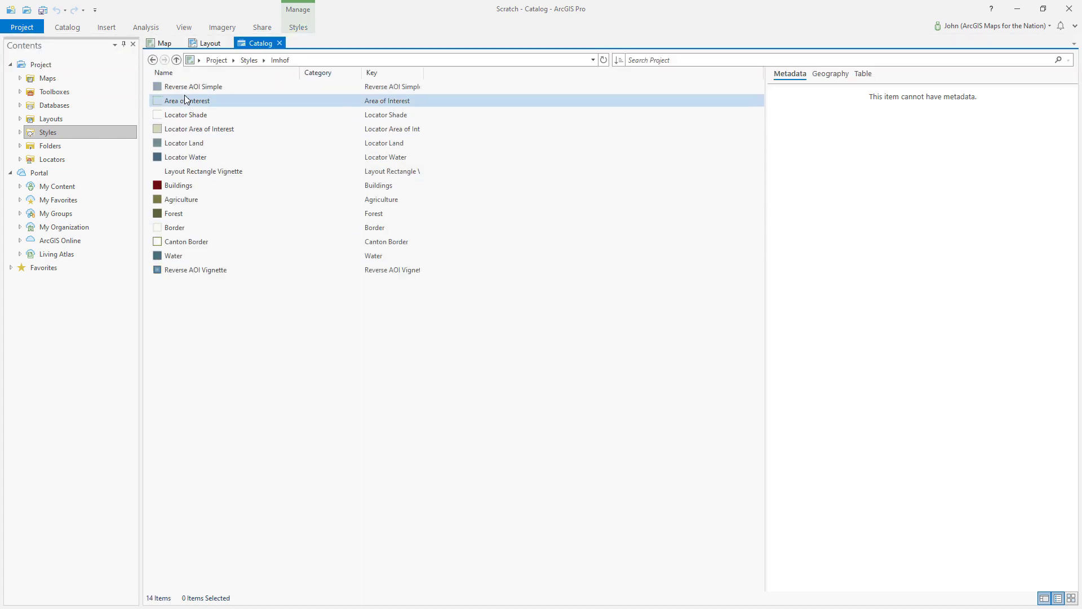
left_click(298, 28)
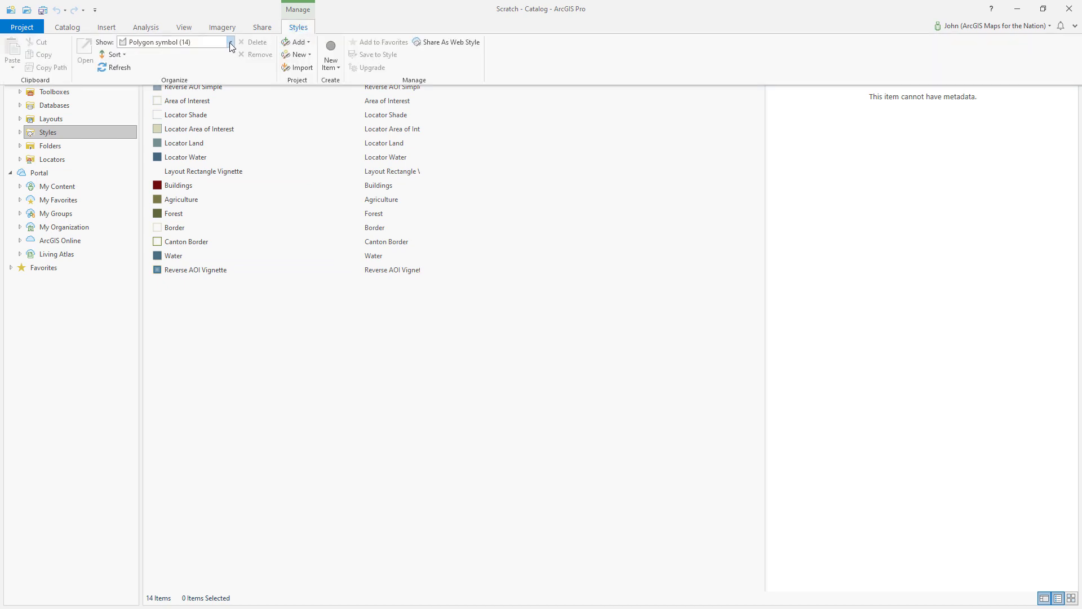
left_click(231, 43)
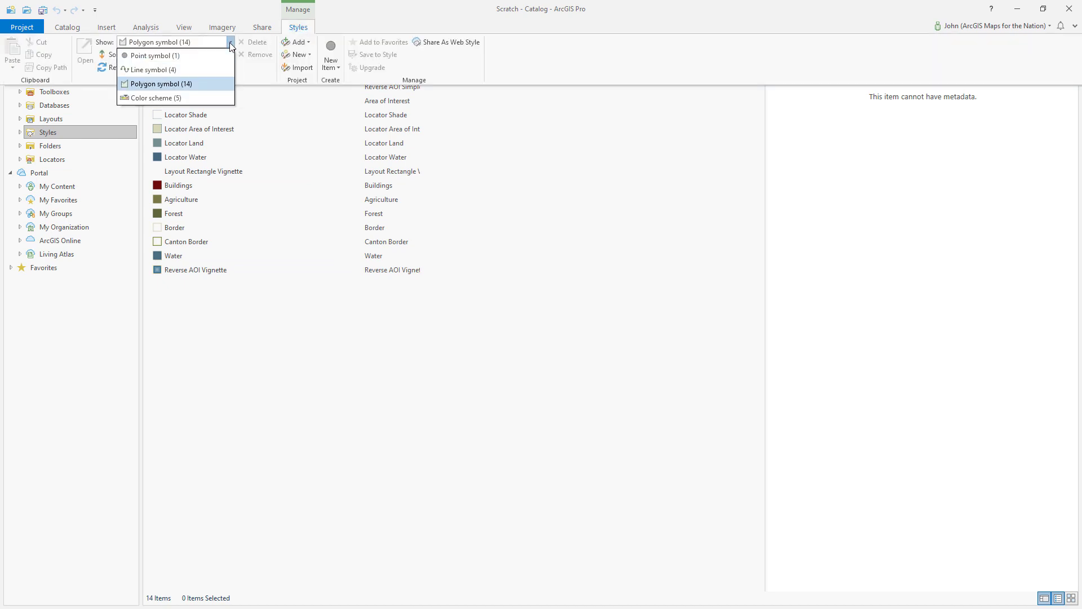
left_click(153, 99)
left_click(248, 279)
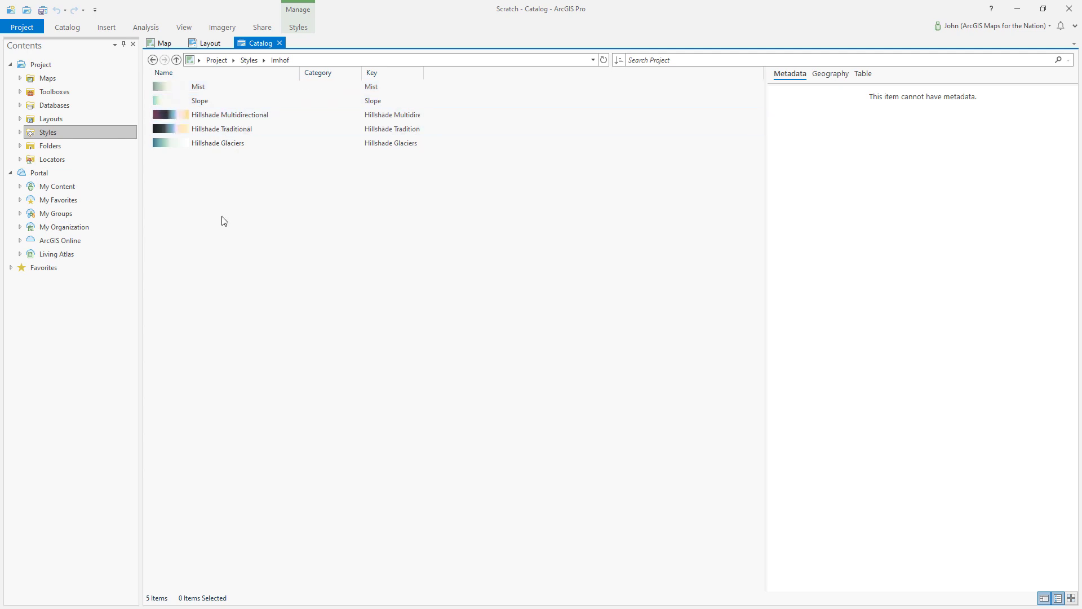
Set the Scratch map's basemap to World Imagery.
left_click(161, 42)
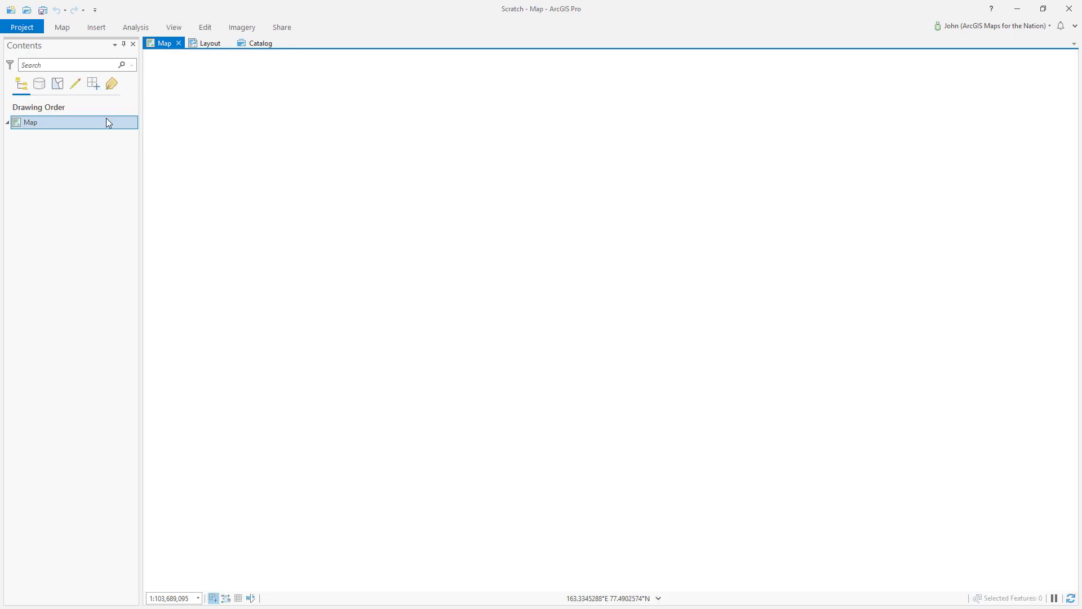
left_click(62, 28)
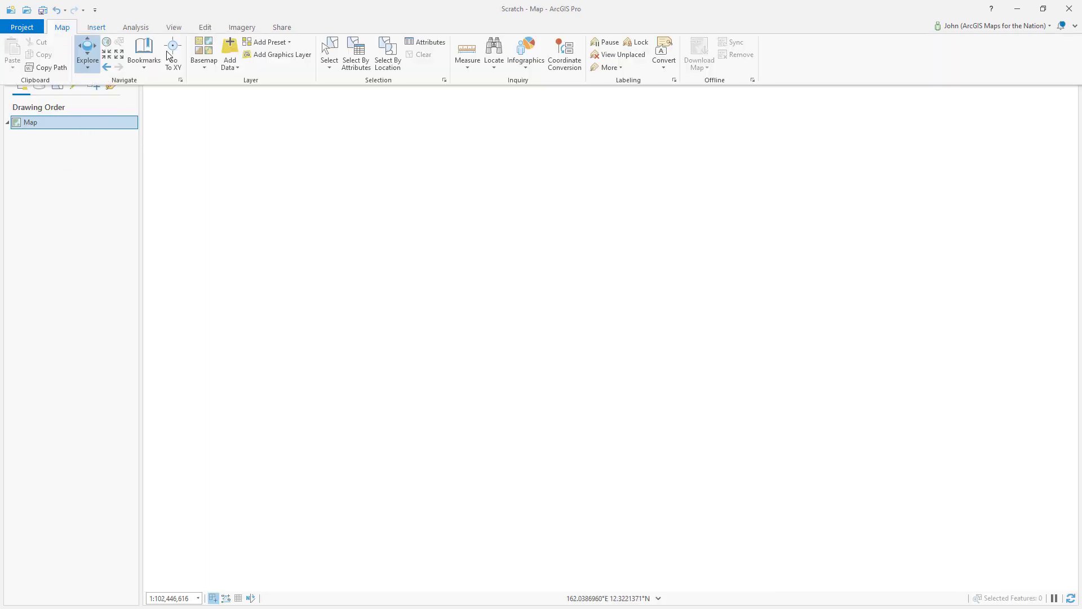
left_click(204, 54)
left_click(211, 115)
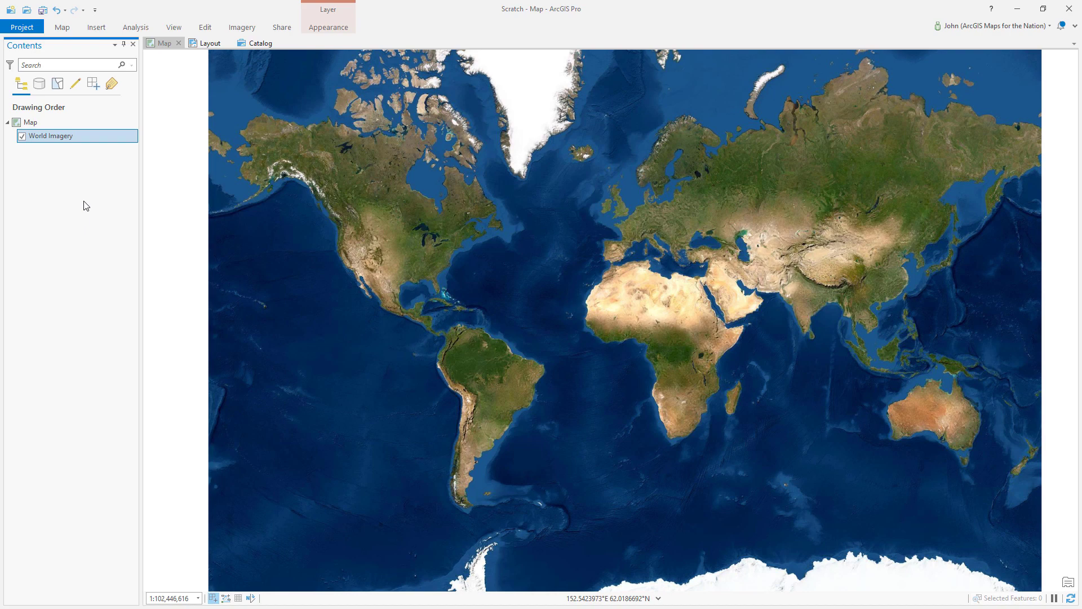
right_click(83, 123)
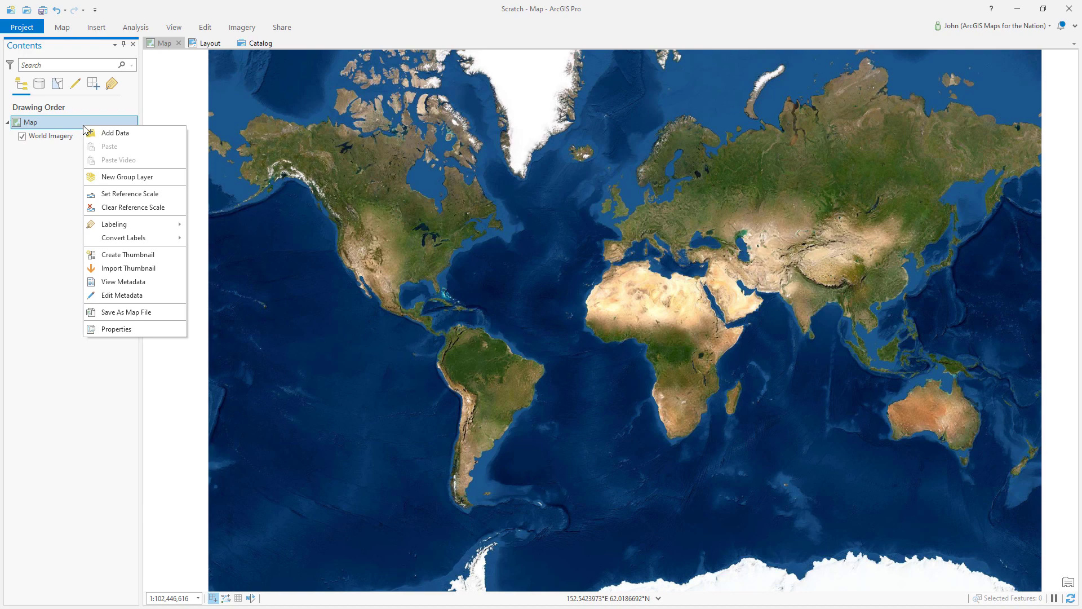
Search Living Atlas for 'topobathy' and add the TopoBathy imagery layer to the map.
left_click(125, 138)
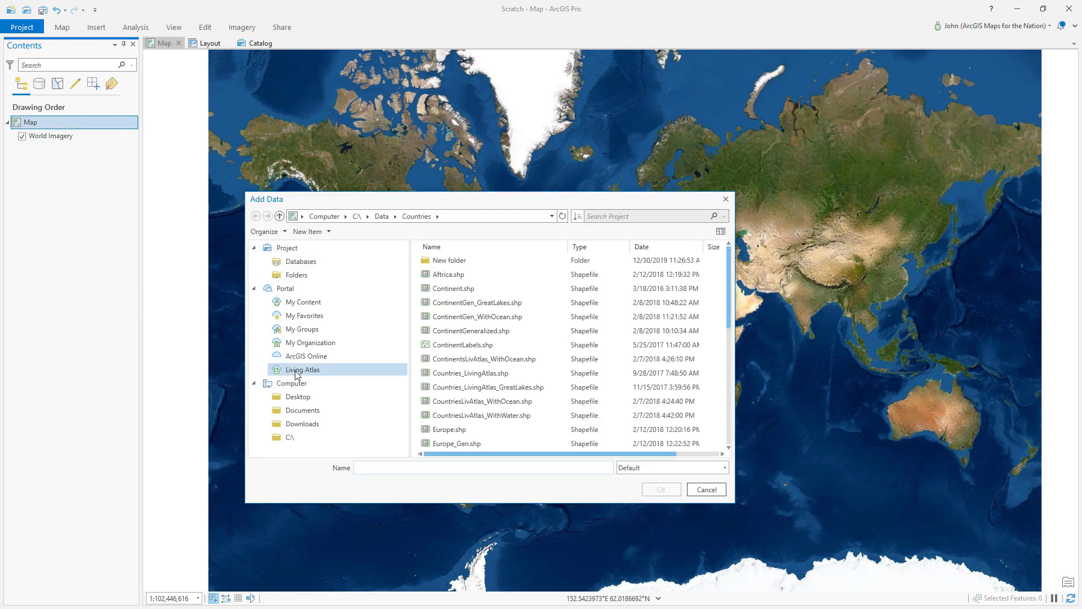
left_click(324, 374)
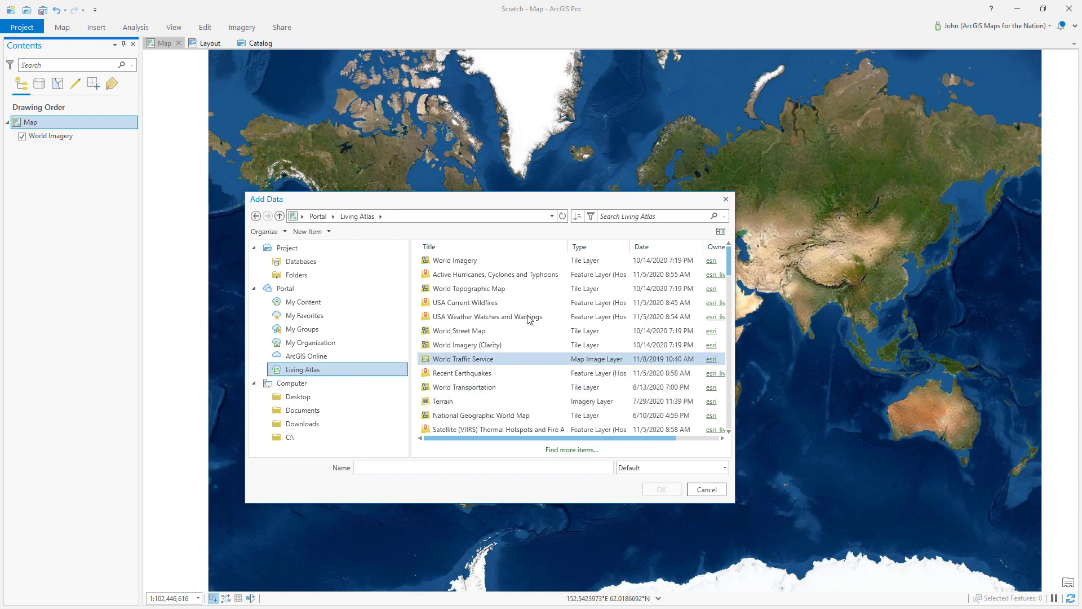
scroll(516, 327, "down", 7)
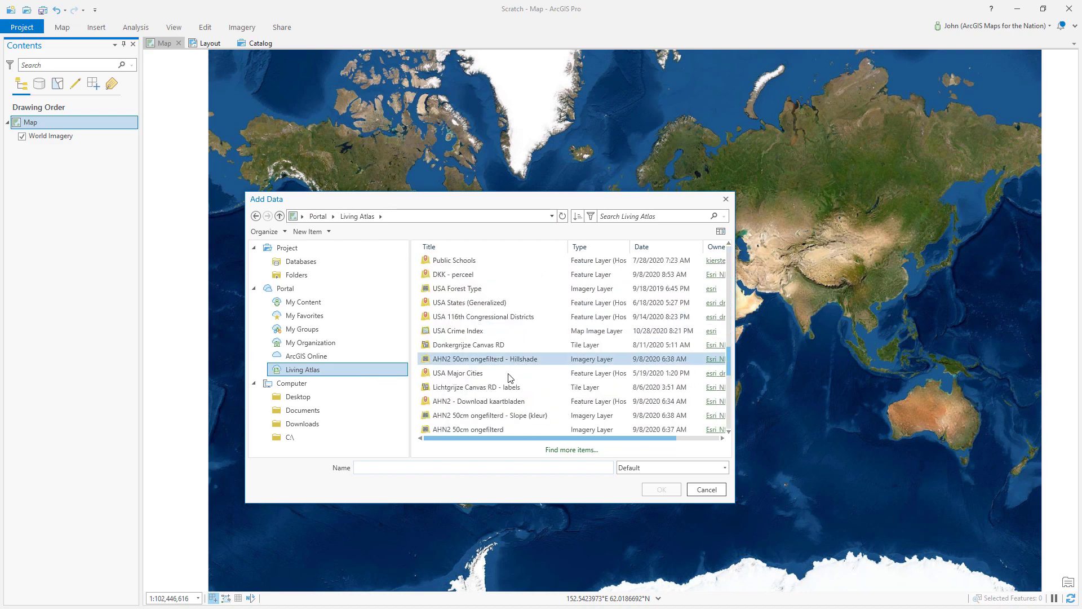
scroll(507, 366, "up", 5)
scroll(490, 355, "up", 2)
left_click(611, 218)
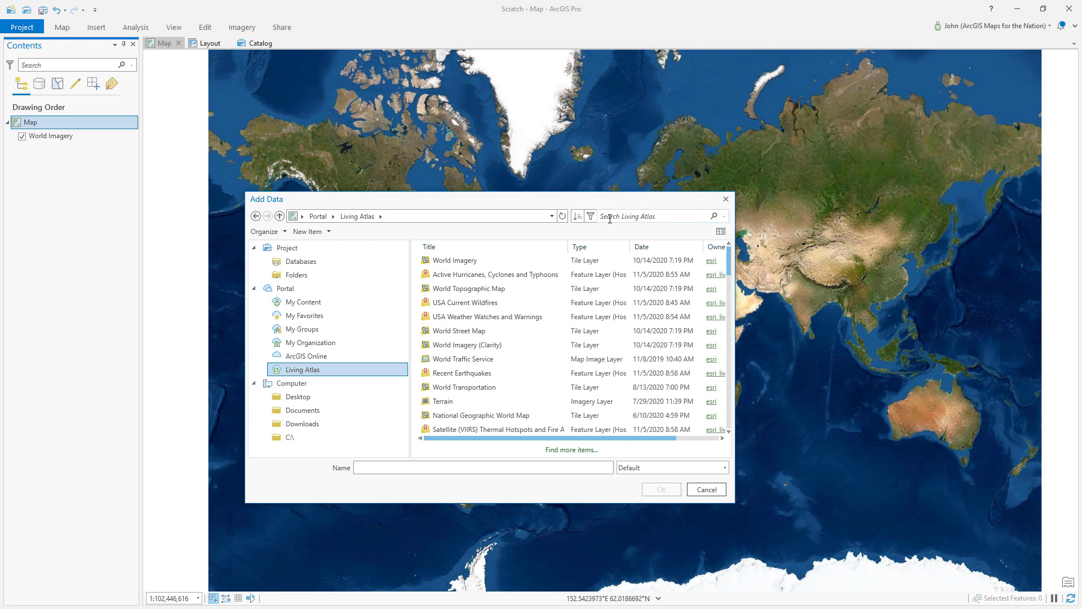
type("topobathy")
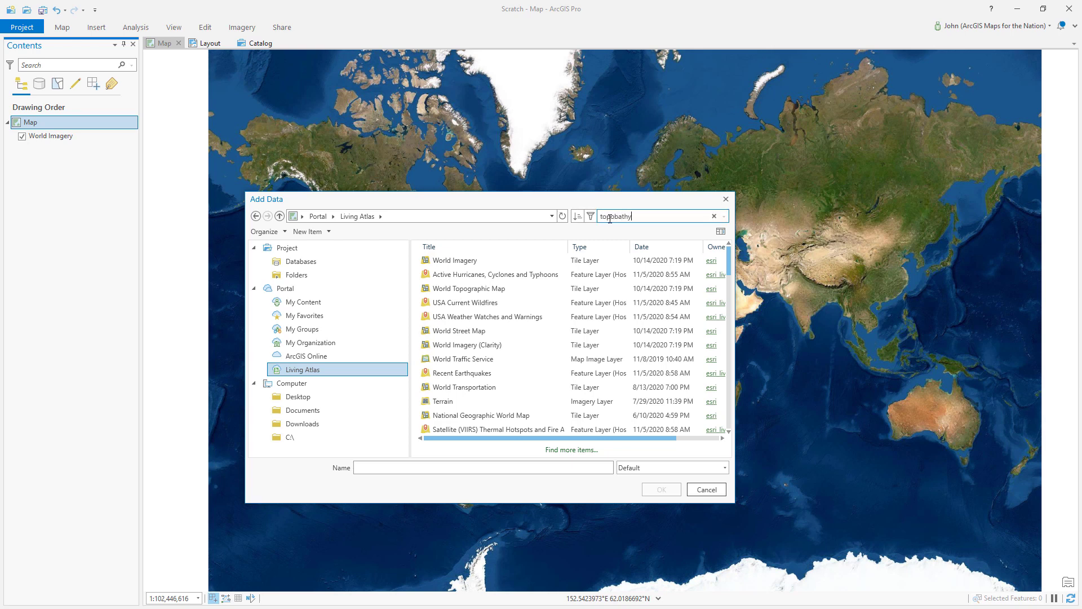
key("Return")
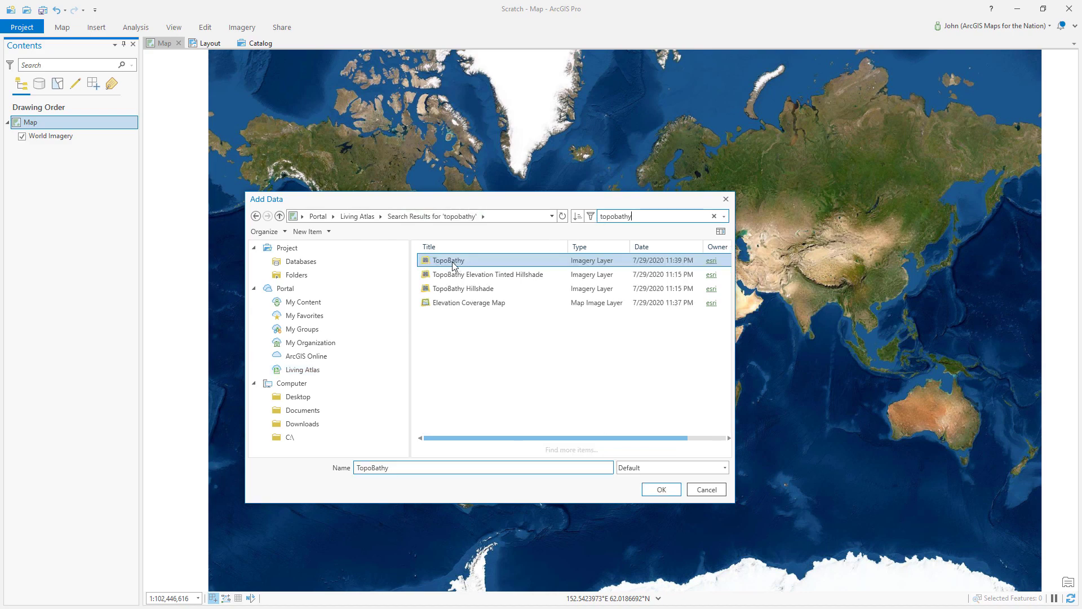
left_click(660, 491)
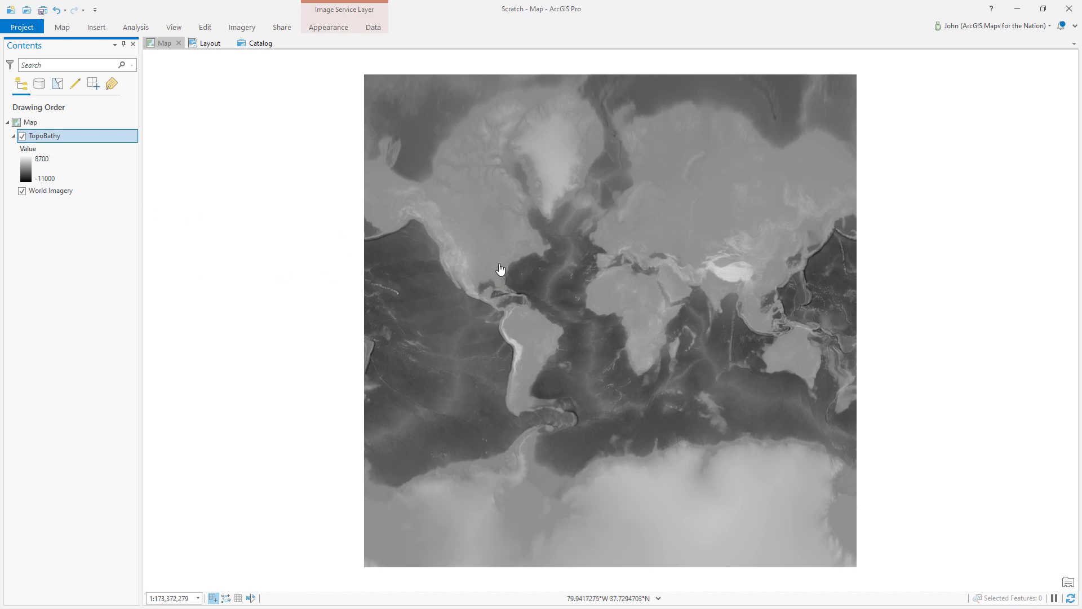
Zoom and pan to the Columbia River Gorge near 121°W, 45.6°N at about 1:335,351.
scroll(455, 261, "up", 4)
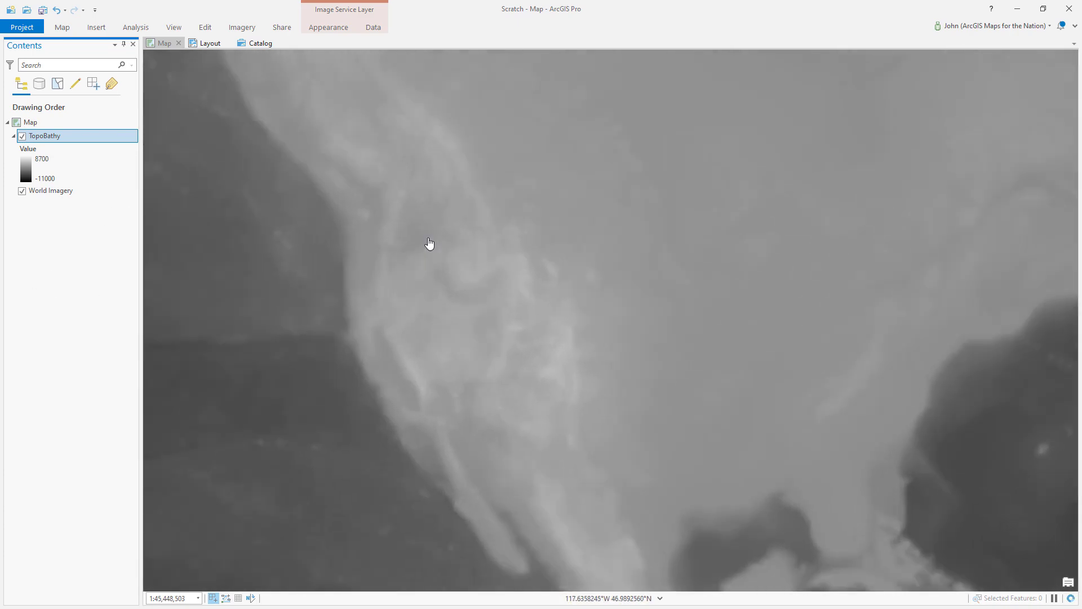
scroll(429, 243, "up", 2)
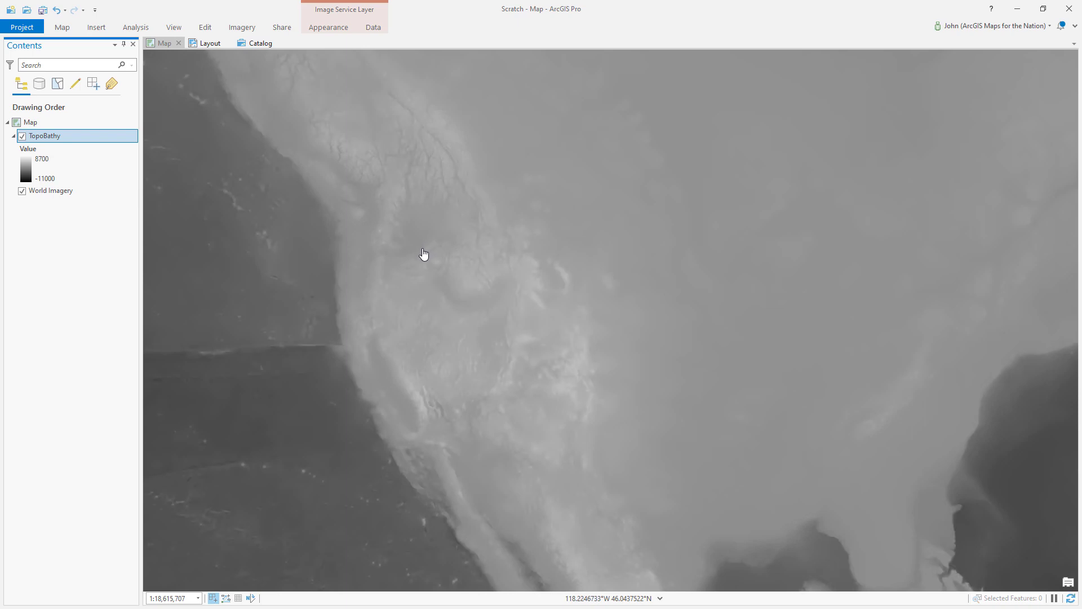
scroll(396, 241, "up", 3)
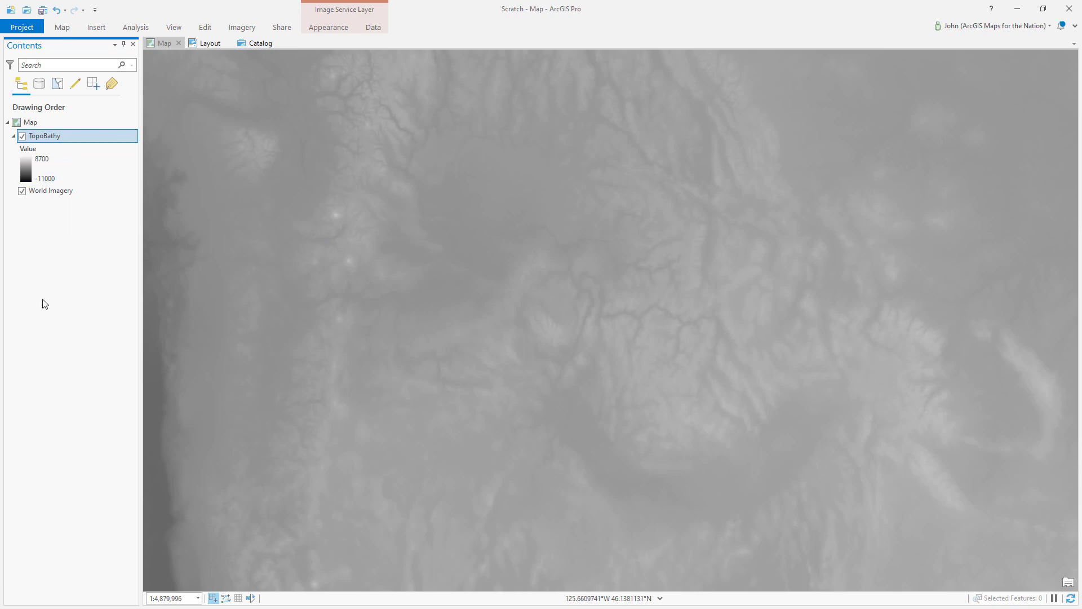
left_click_drag(205, 324, 543, 306)
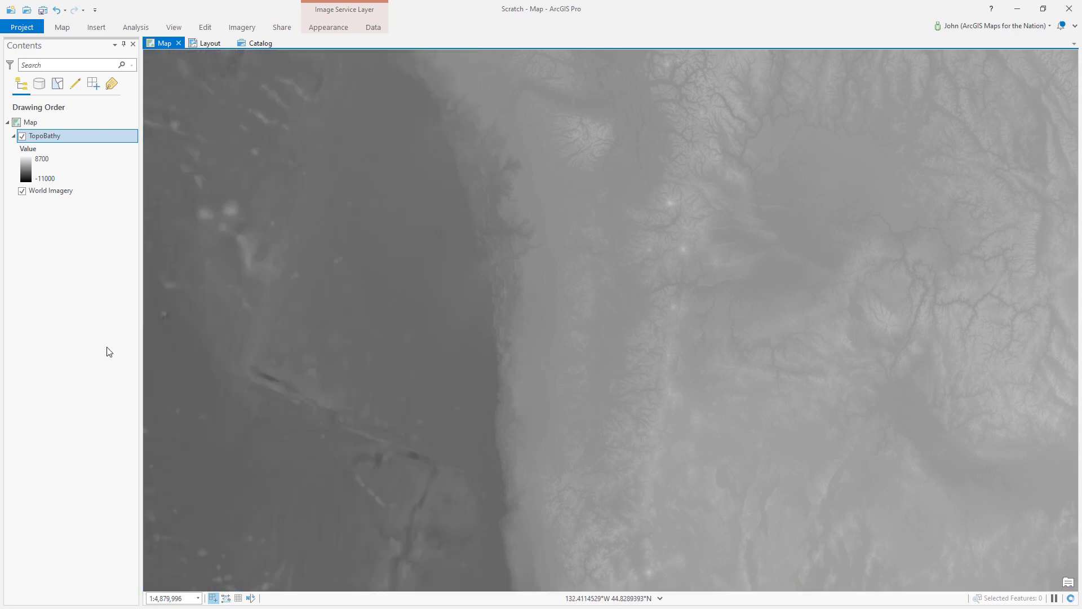
left_click_drag(652, 287, 309, 339)
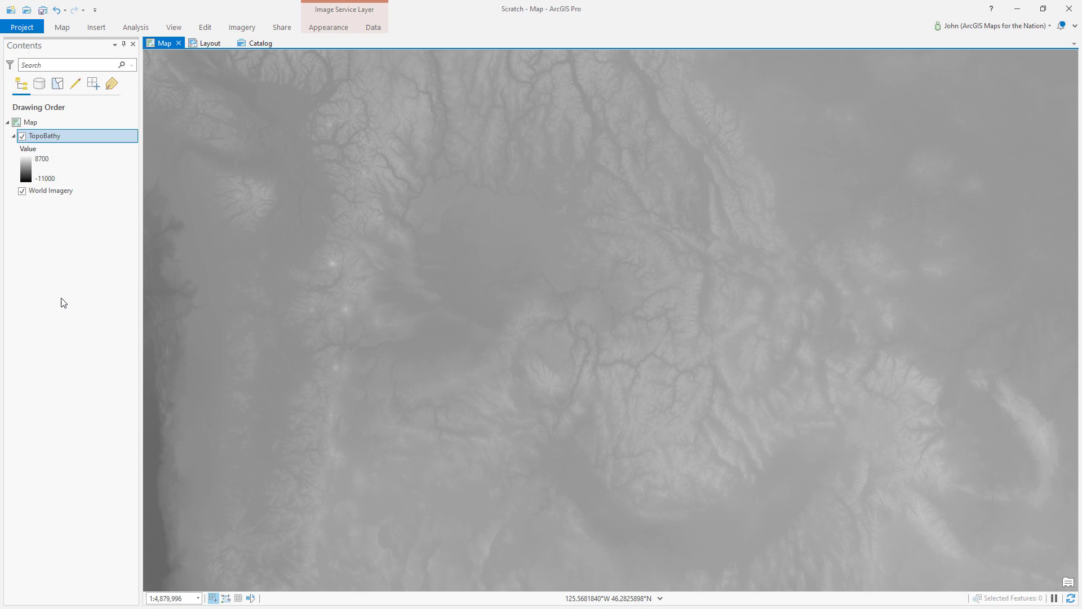
scroll(379, 339, "up", 3)
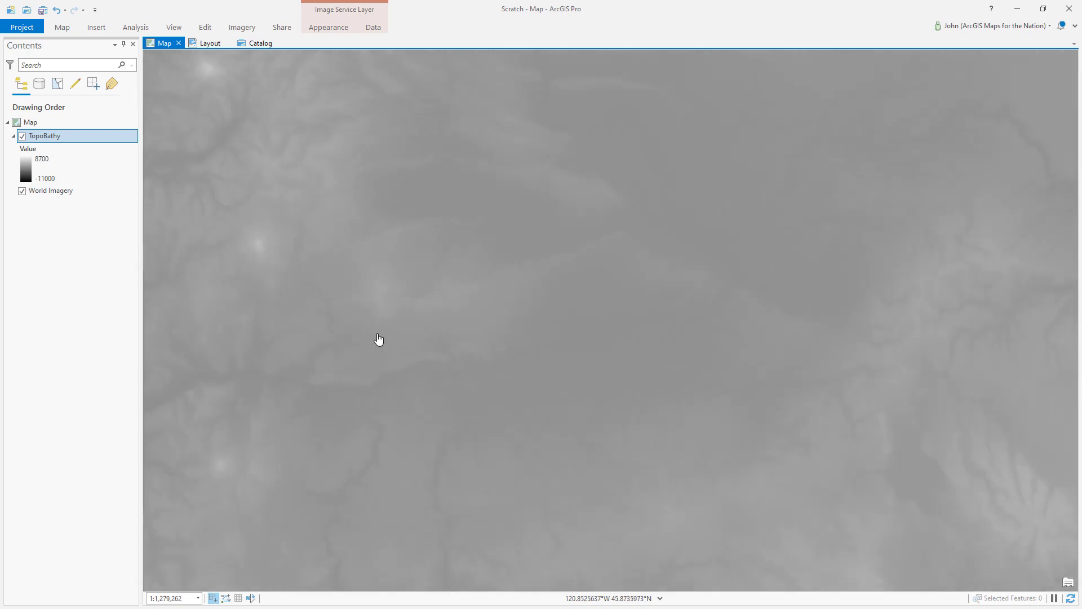
scroll(384, 370, "up", 3)
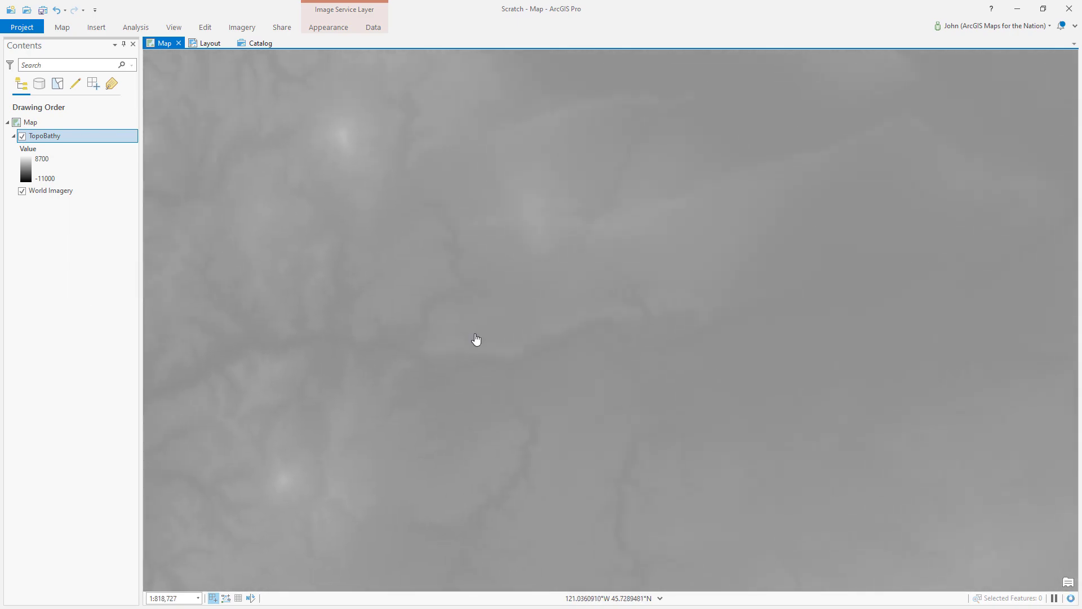
left_click_drag(441, 355, 486, 324)
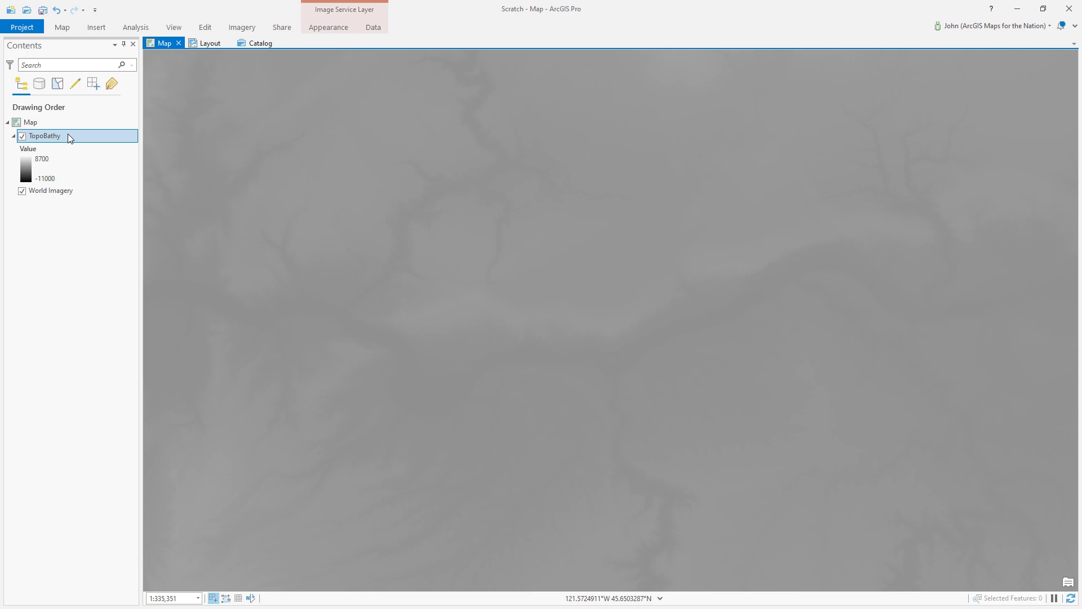
left_click(242, 28)
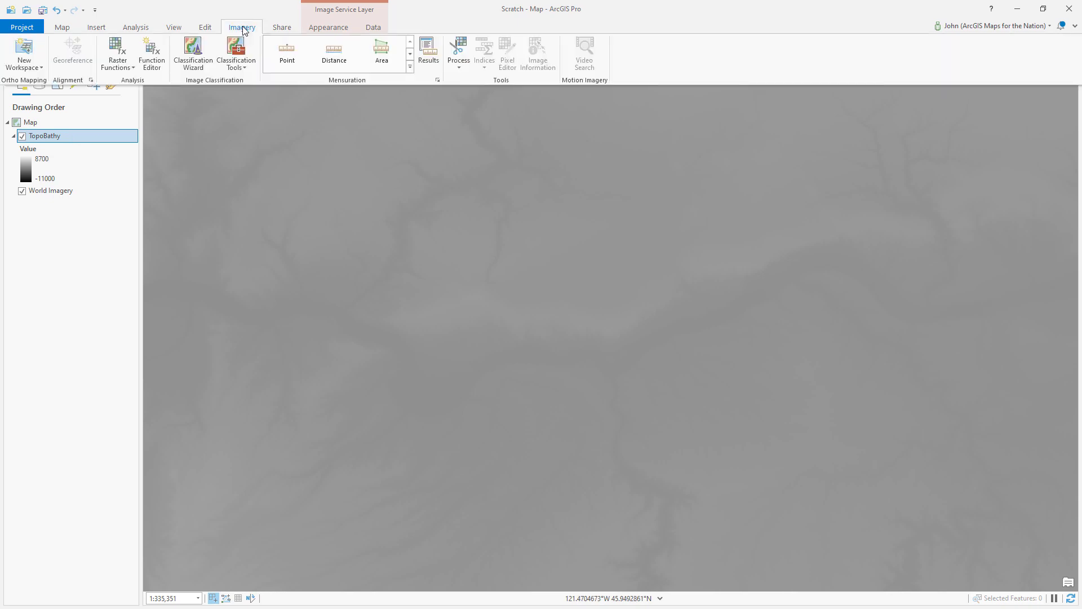
Create a traditional Hillshade raster function layer from TopoBathy.
left_click(117, 48)
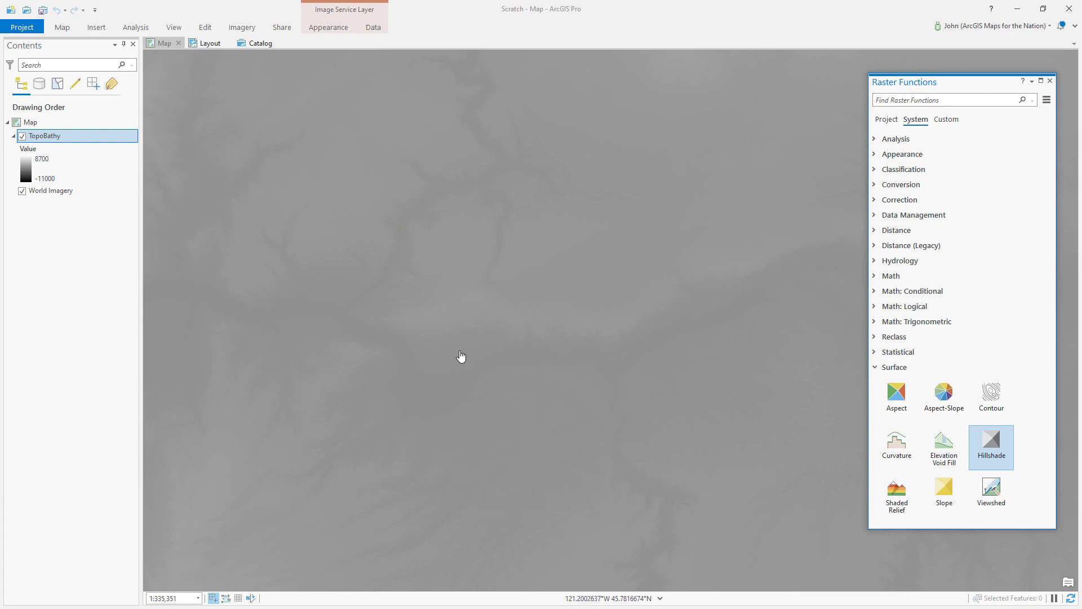
left_click(995, 447)
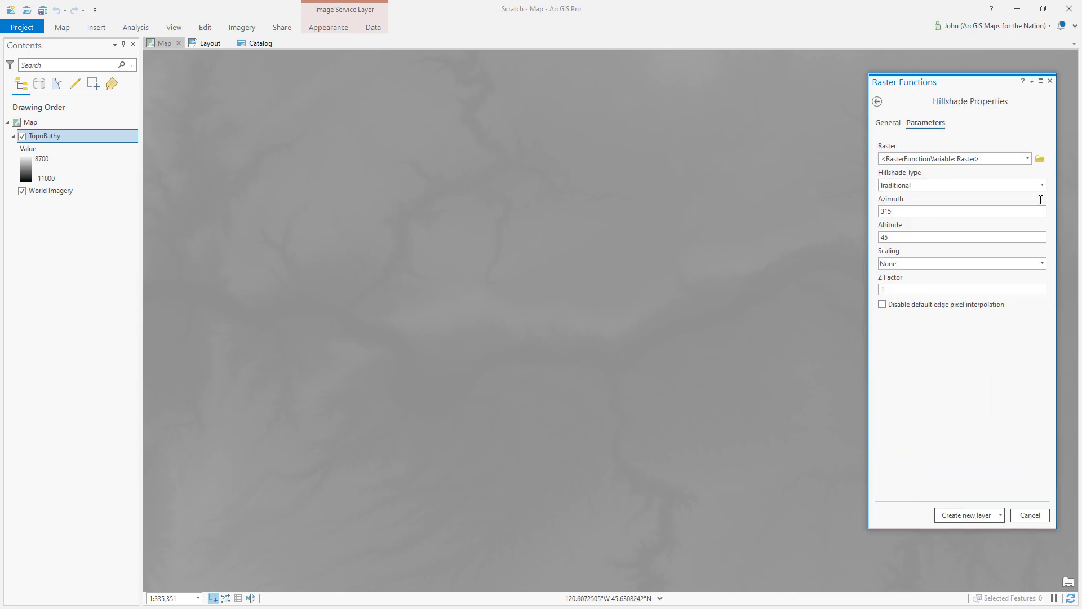
left_click(1028, 159)
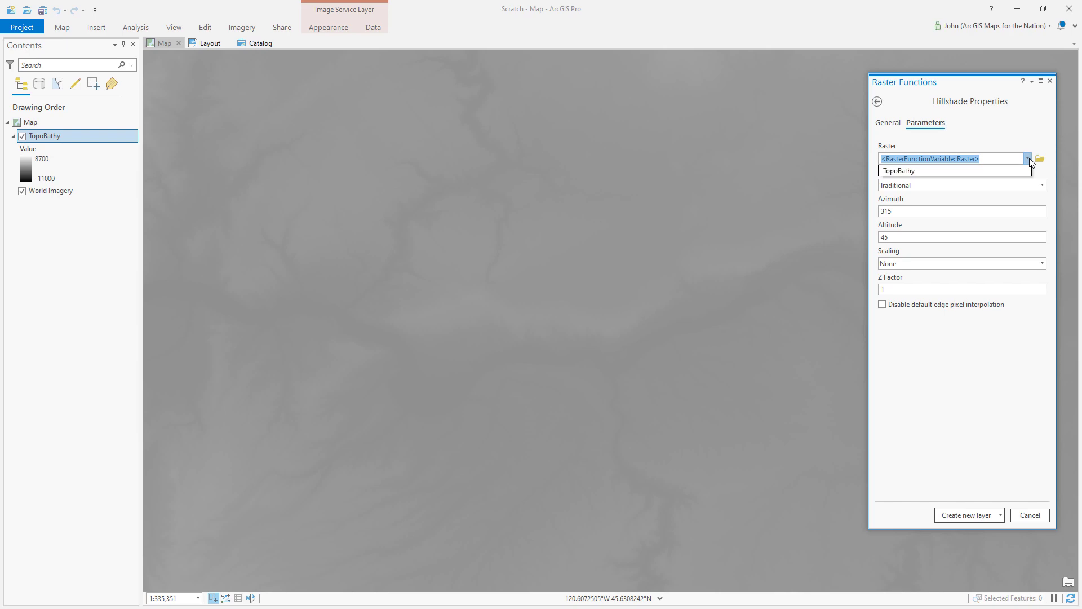
left_click(986, 171)
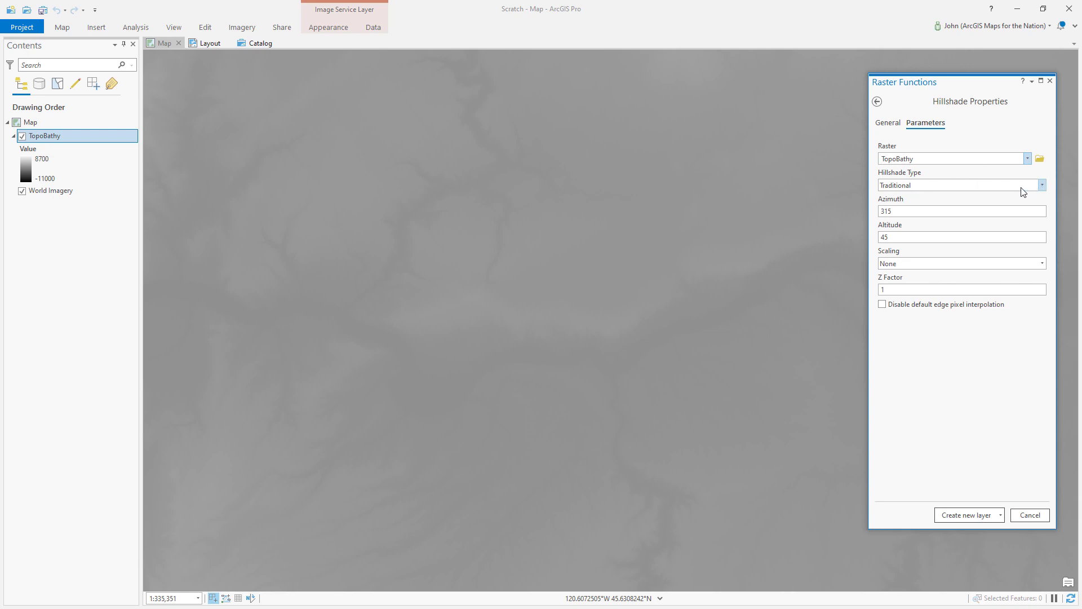
left_click(962, 515)
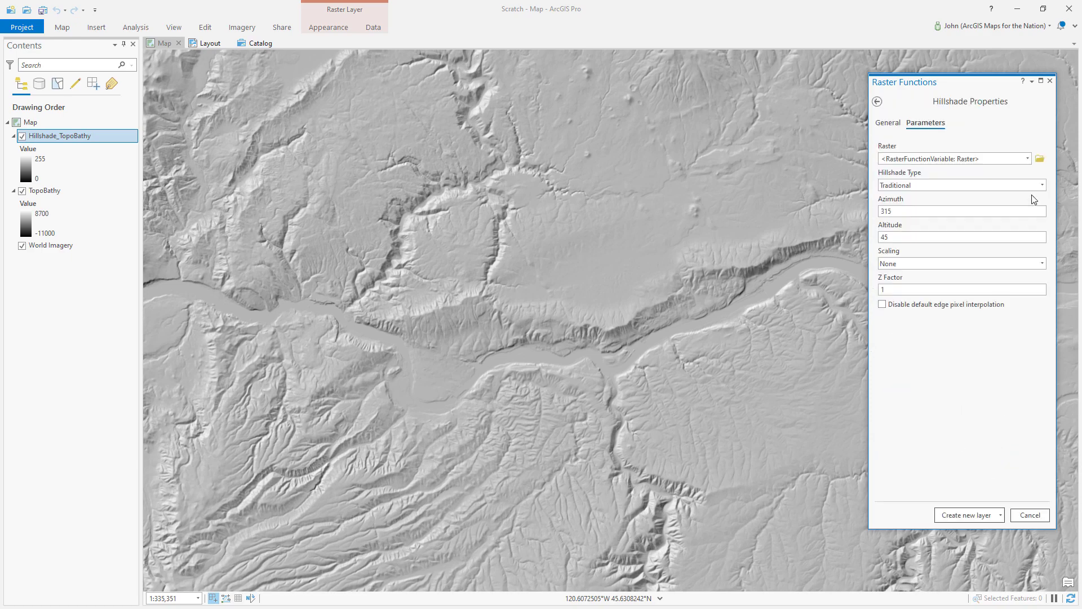
Create a second hillshade layer from TopoBathy with the Multidirectional type.
left_click(1027, 159)
left_click(986, 181)
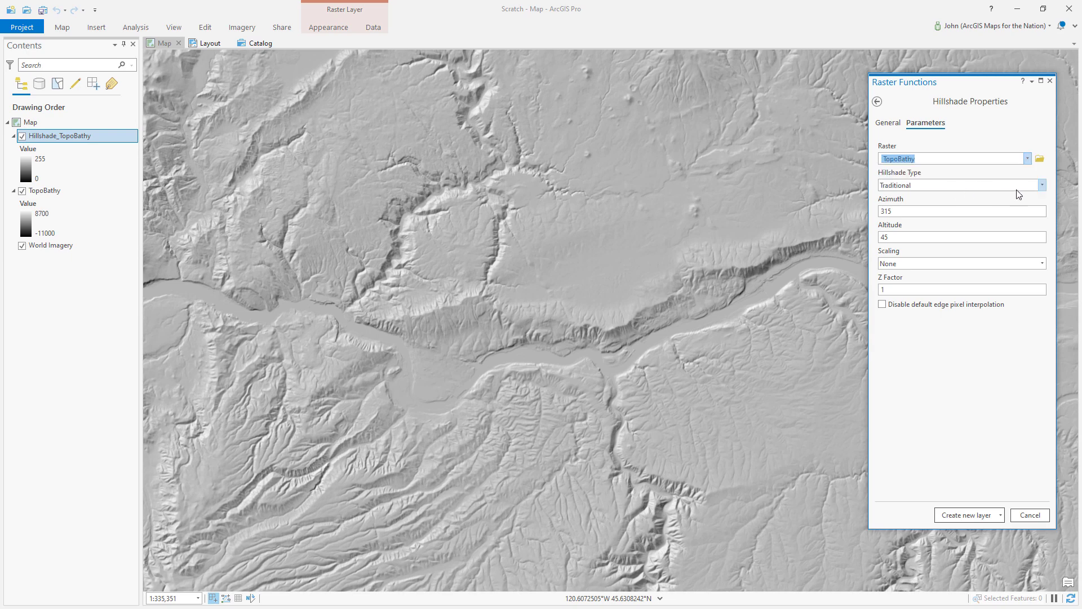
left_click(1042, 185)
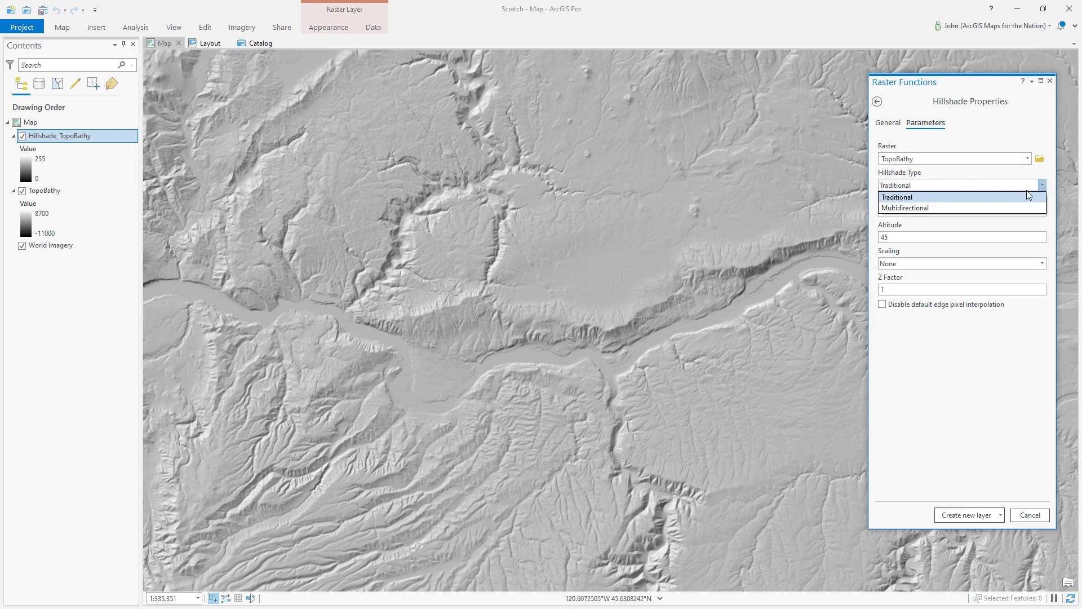
left_click(980, 209)
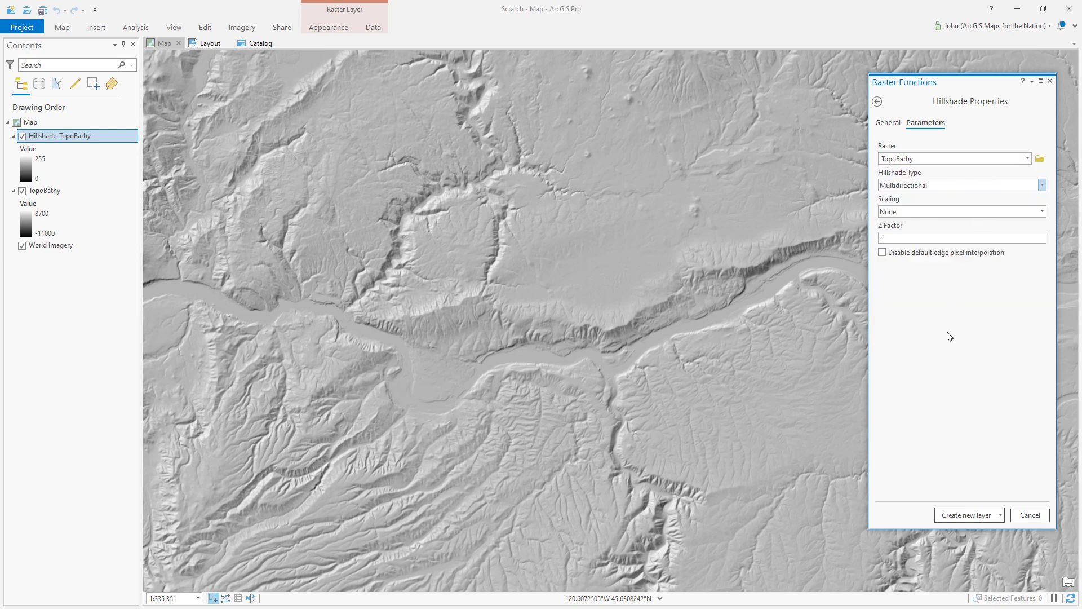
left_click(964, 515)
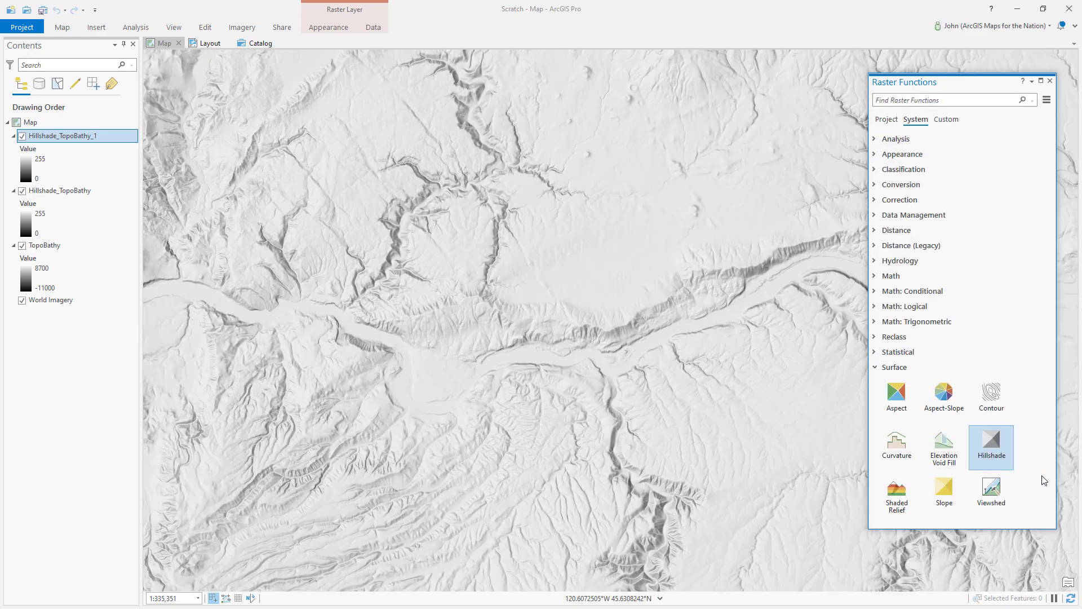
left_click(1050, 82)
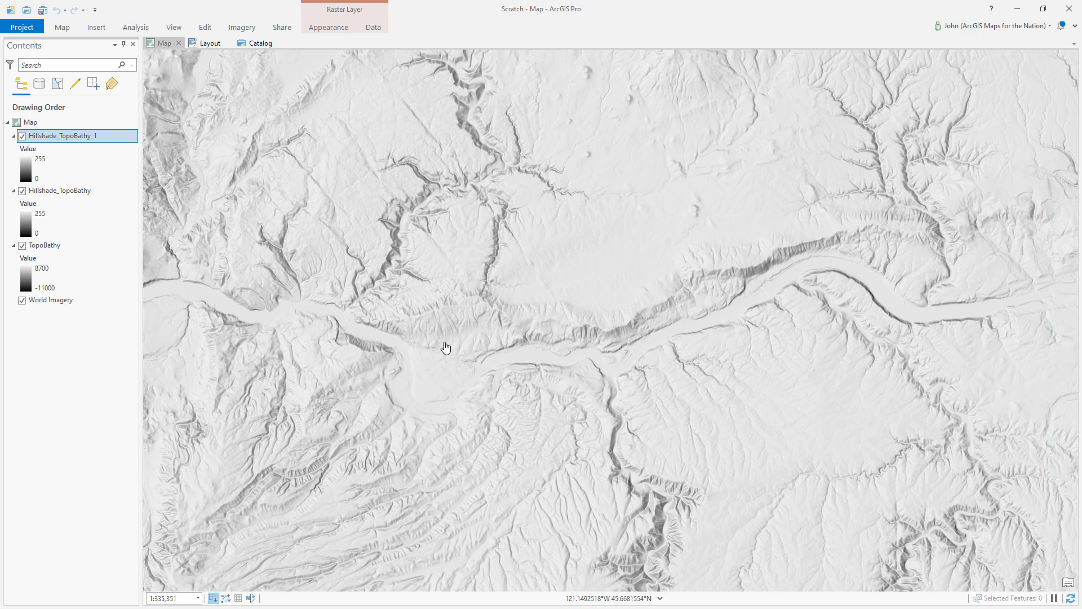
Make Hillshade_TopoBathy visible and rename it 'traditional'.
left_click(22, 136)
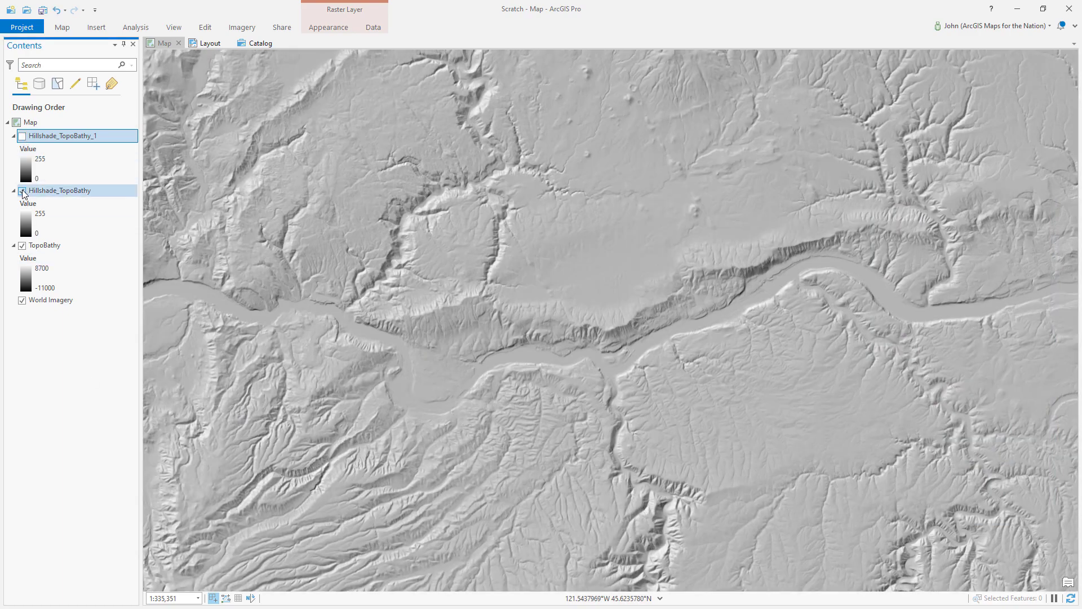
left_click(23, 192)
left_click(22, 245)
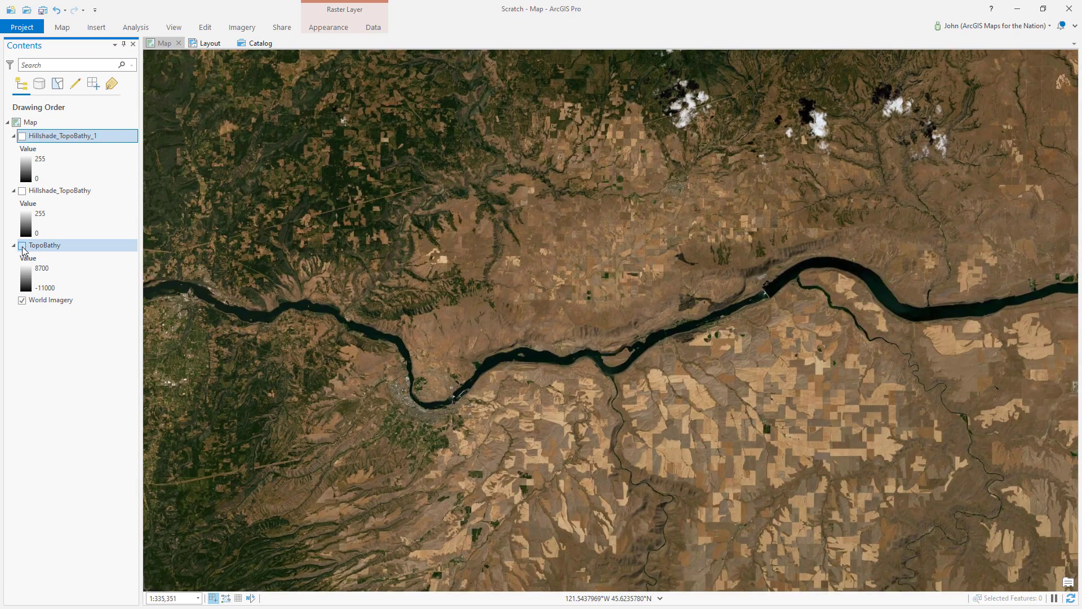
left_click(22, 246)
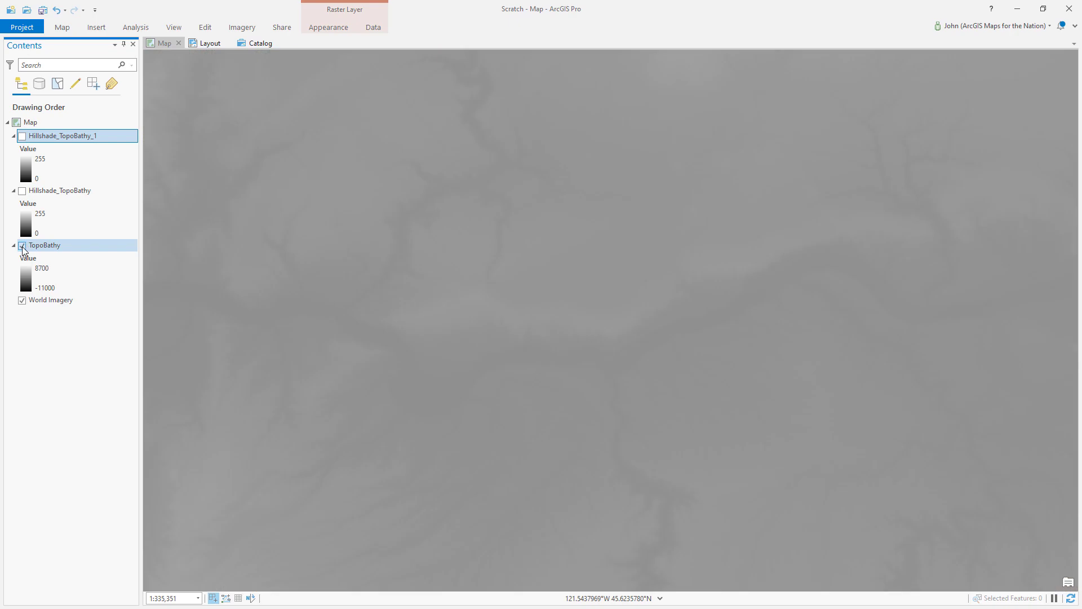
left_click(23, 192)
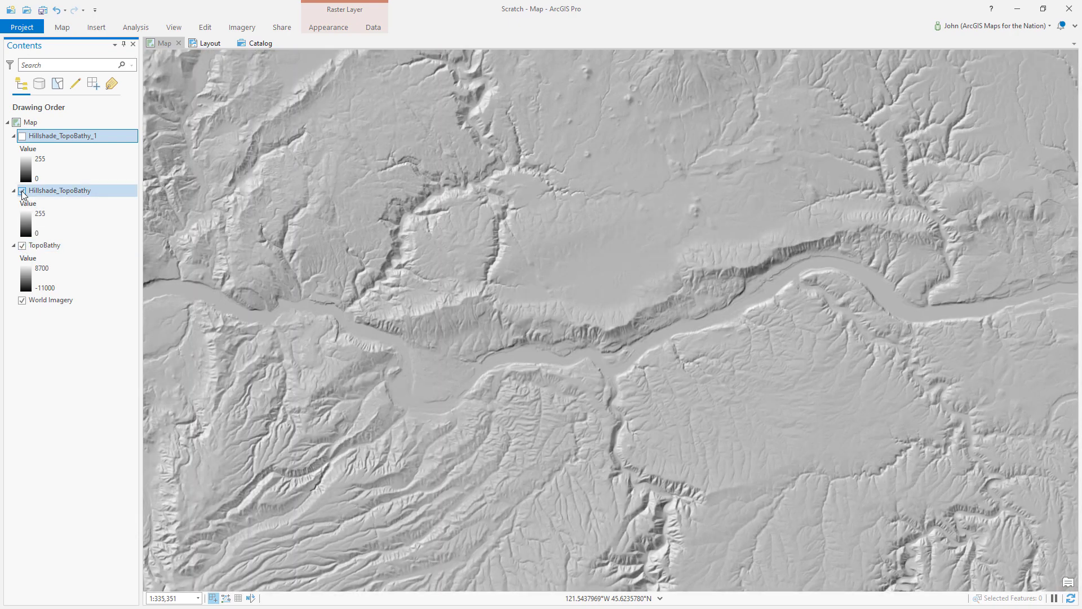
left_click(51, 191)
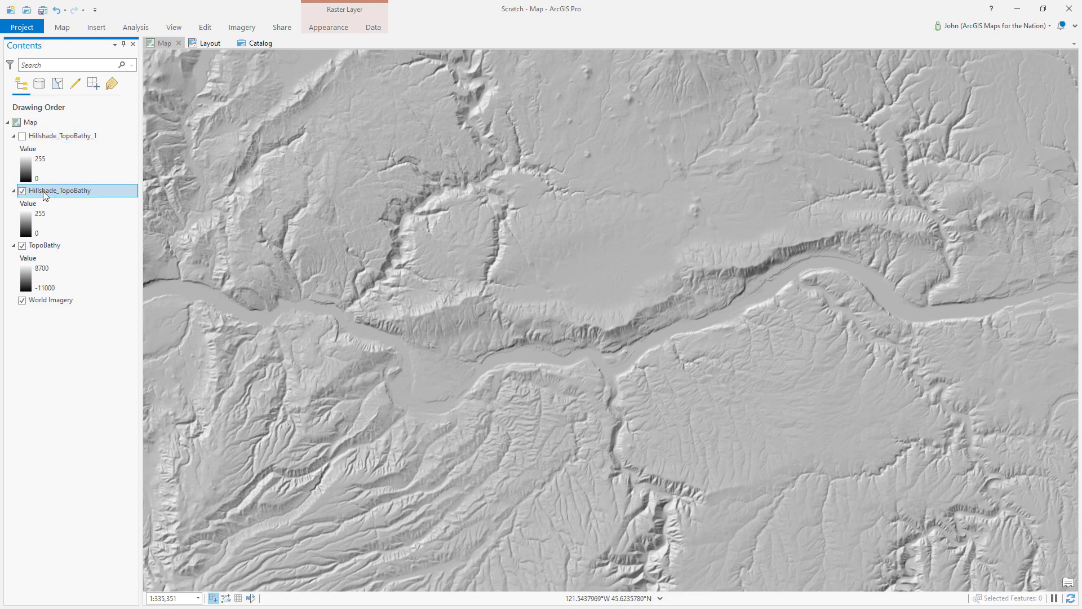
left_click(49, 192)
type("traditional")
key("Return")
Rename Hillshade_TopoBathy_1 to 'multidirectional', then hide it and the TopoBathy layer.
left_click(22, 137)
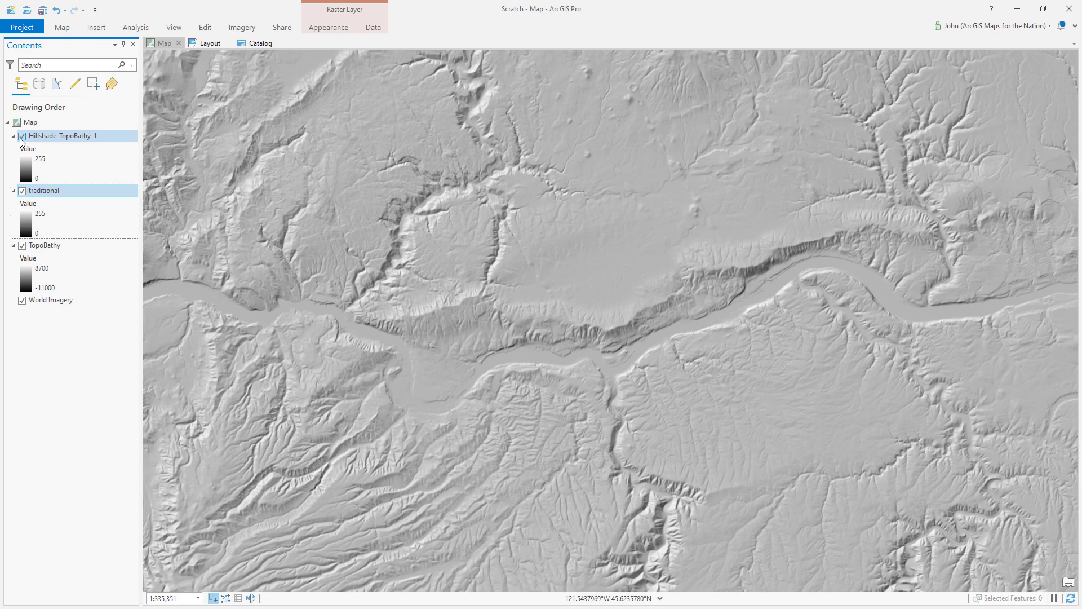
left_click(57, 137)
type("mu")
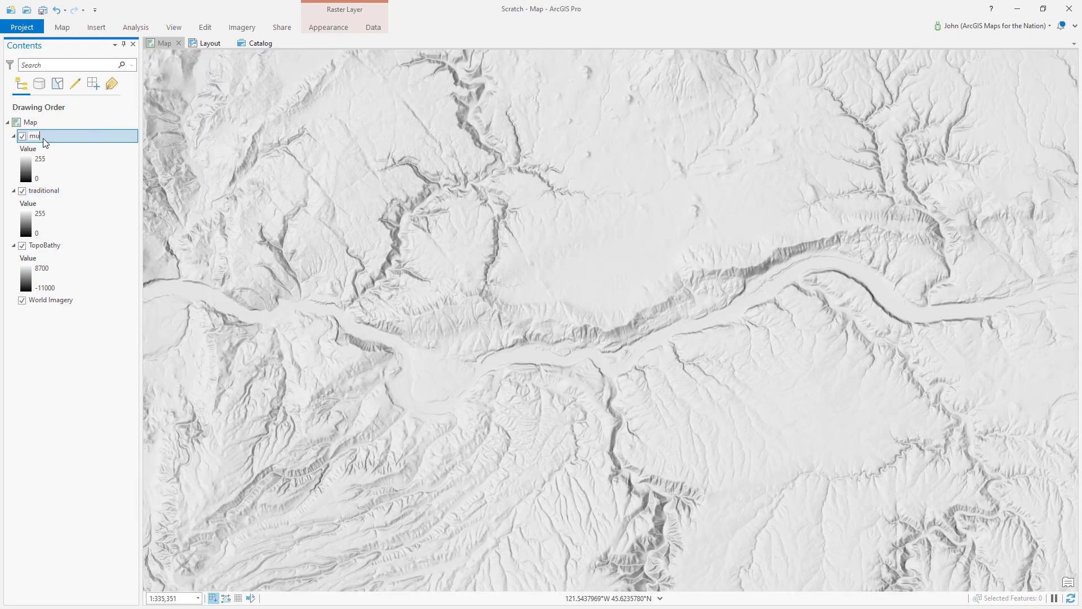
type("ltidirectional")
key("Return")
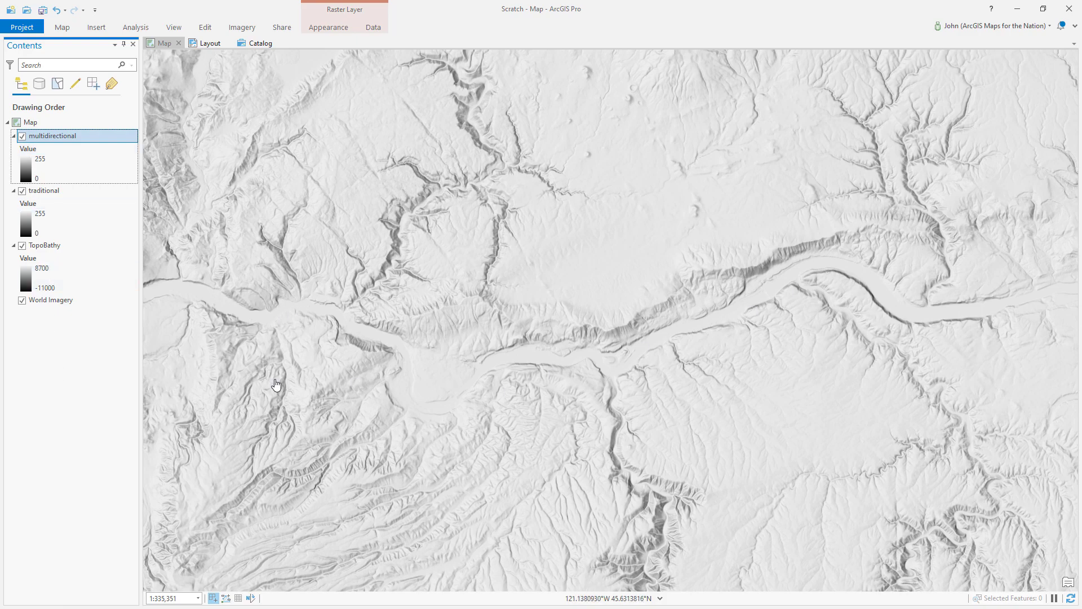
left_click(22, 136)
left_click(81, 191)
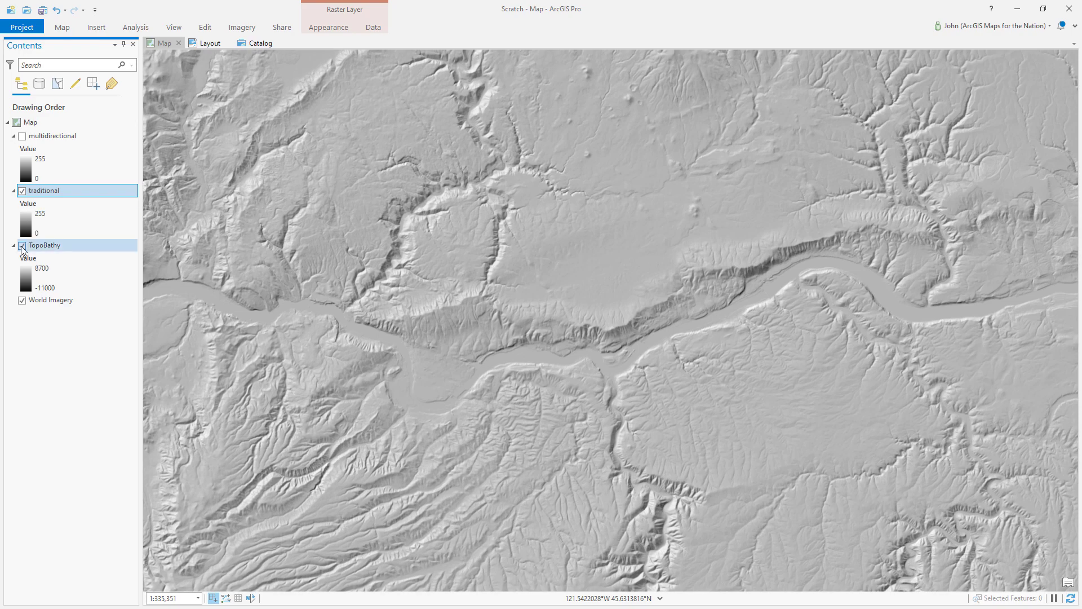
left_click(22, 245)
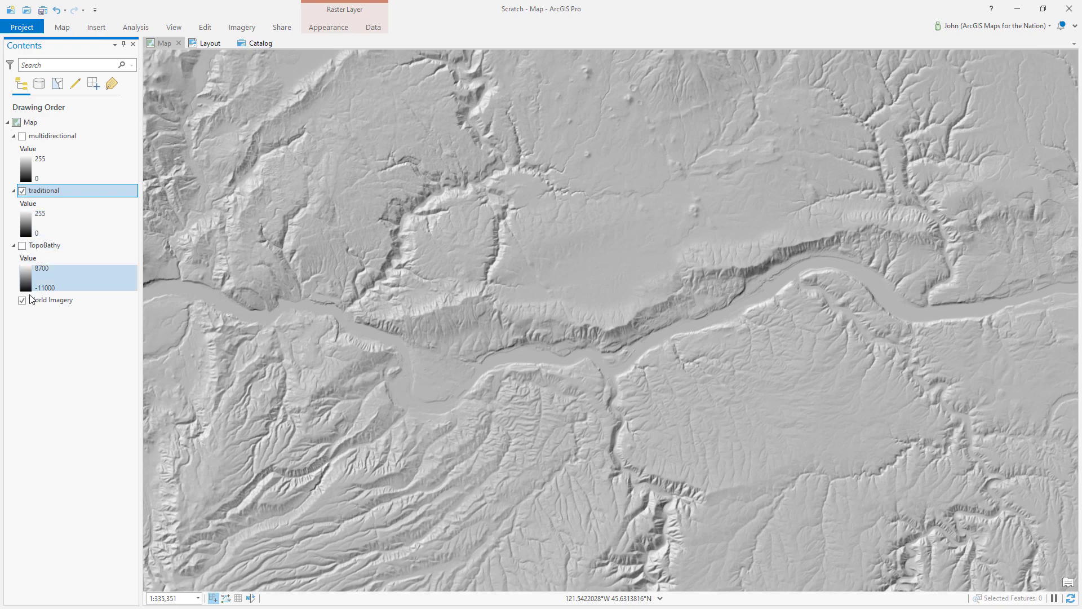
Give the traditional hillshade a dark-blue-to-pale-gold colour scheme without statistics, then hide it.
left_click(25, 225)
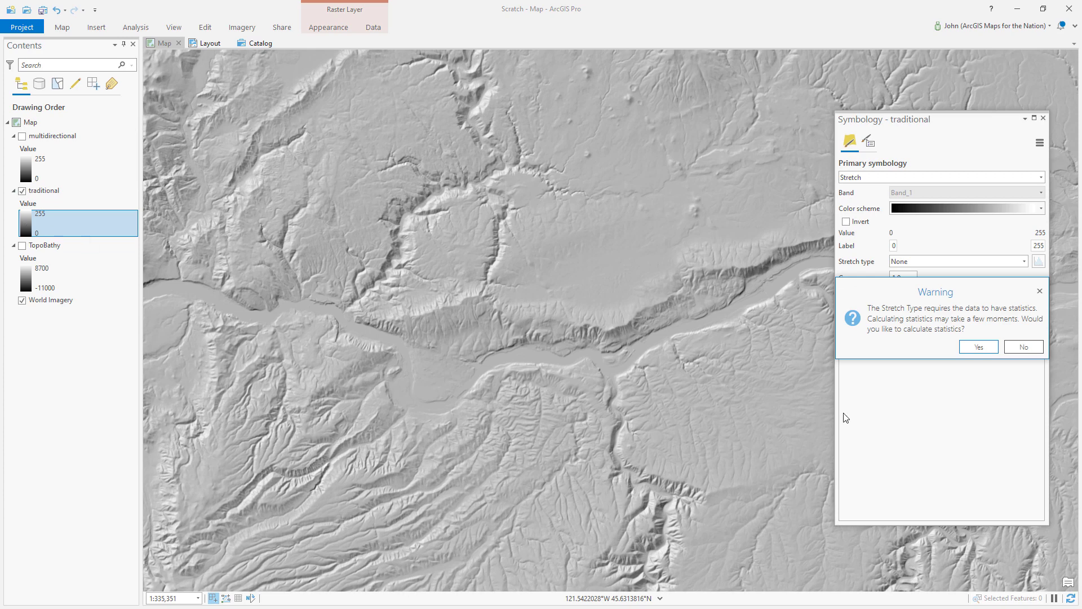
left_click(1026, 346)
left_click(1042, 209)
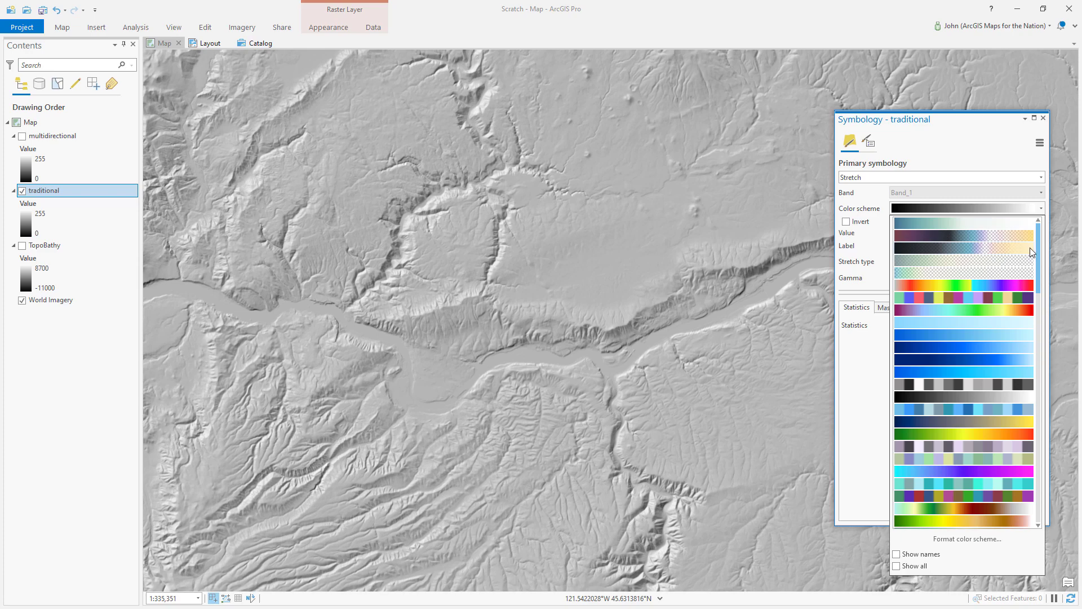
left_click(1001, 248)
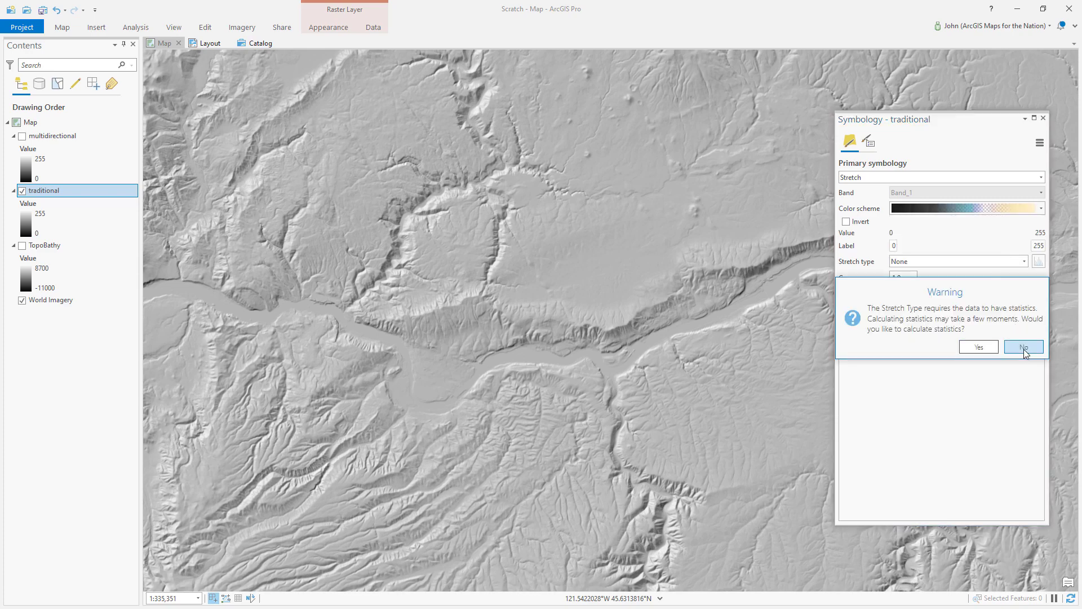
left_click(1024, 347)
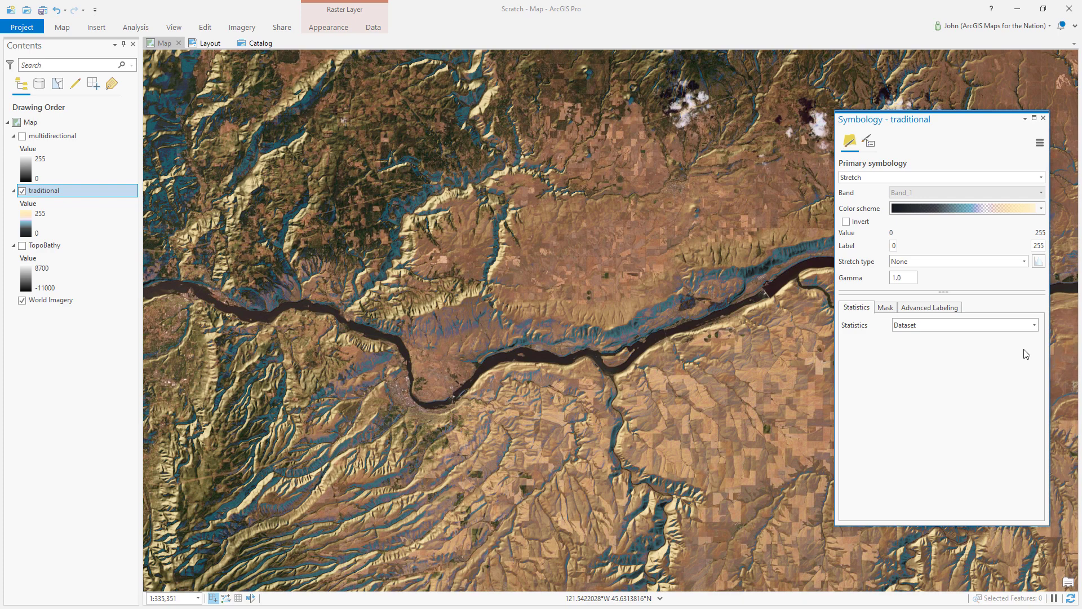
left_click(22, 190)
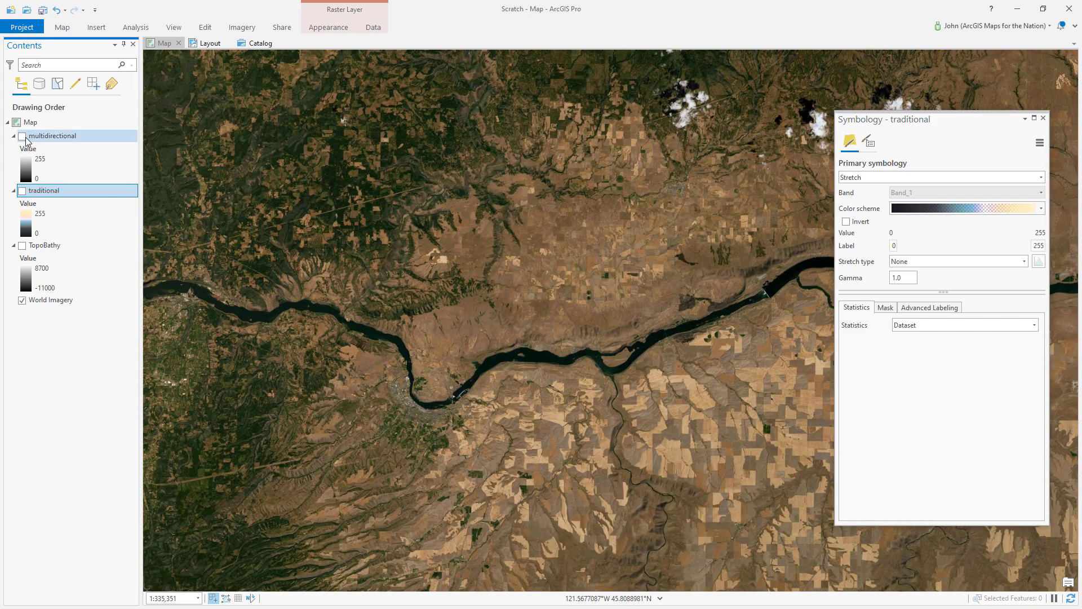
Give the multidirectional hillshade the Hillshade Multidirectional ramp without statistics, and show the traditional hillshade too.
left_click(23, 136)
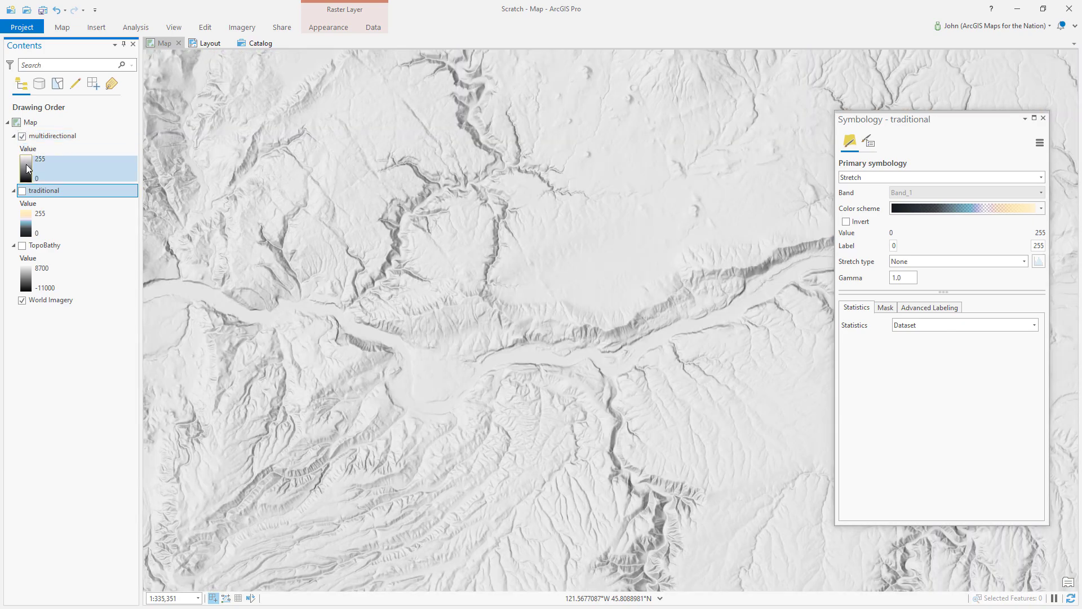
left_click(26, 168)
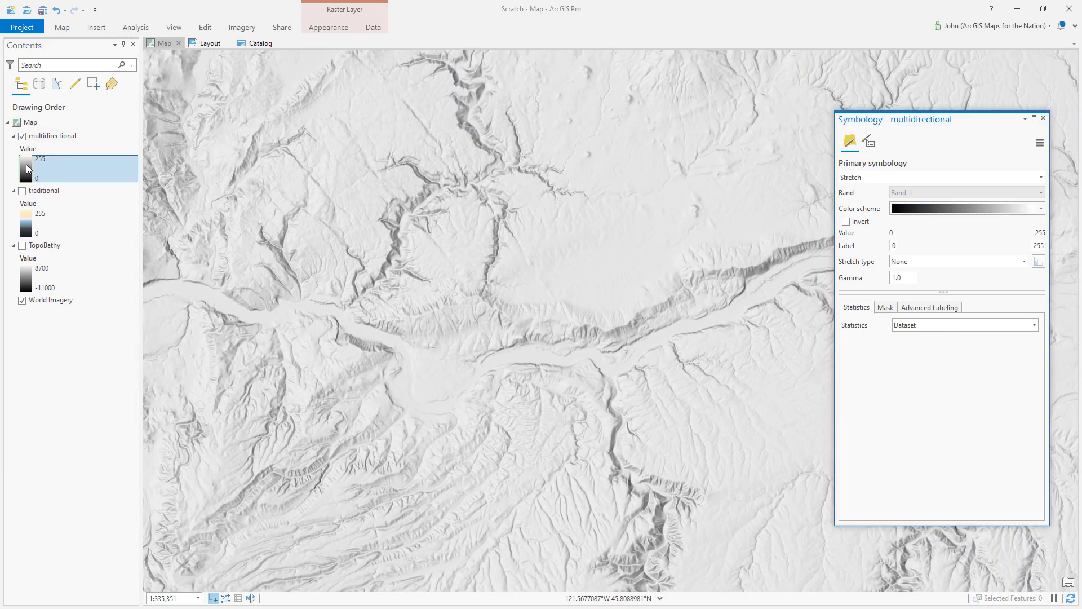
left_click(1040, 209)
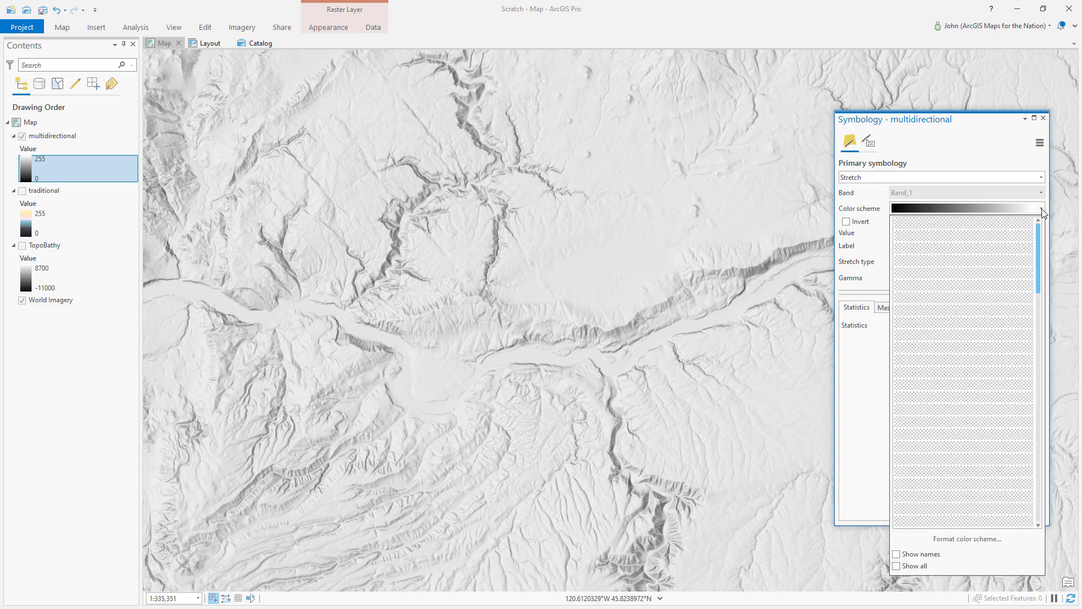
left_click(999, 237)
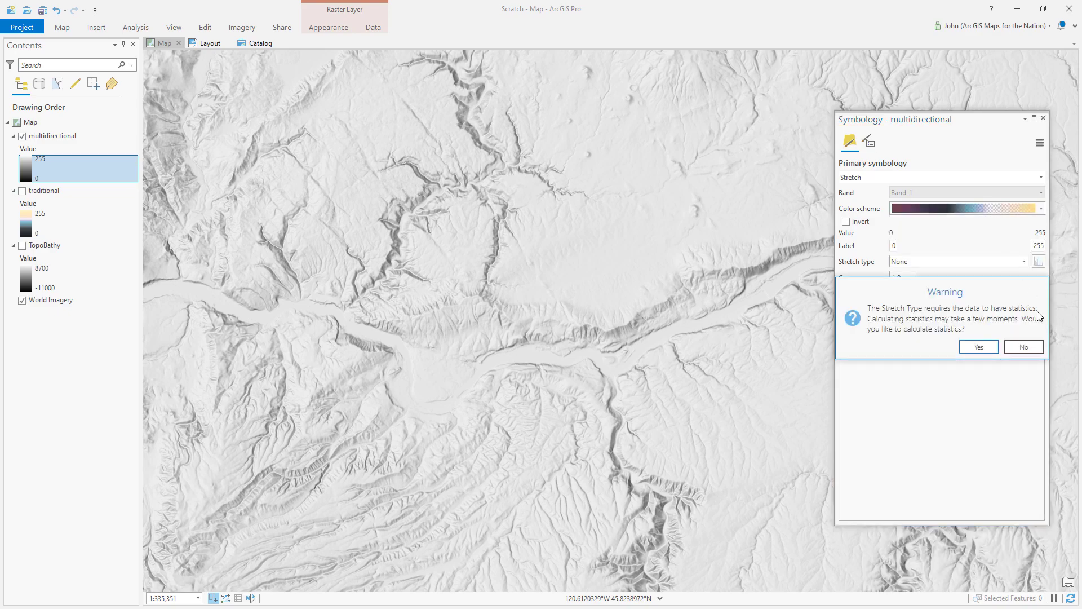
left_click(1024, 347)
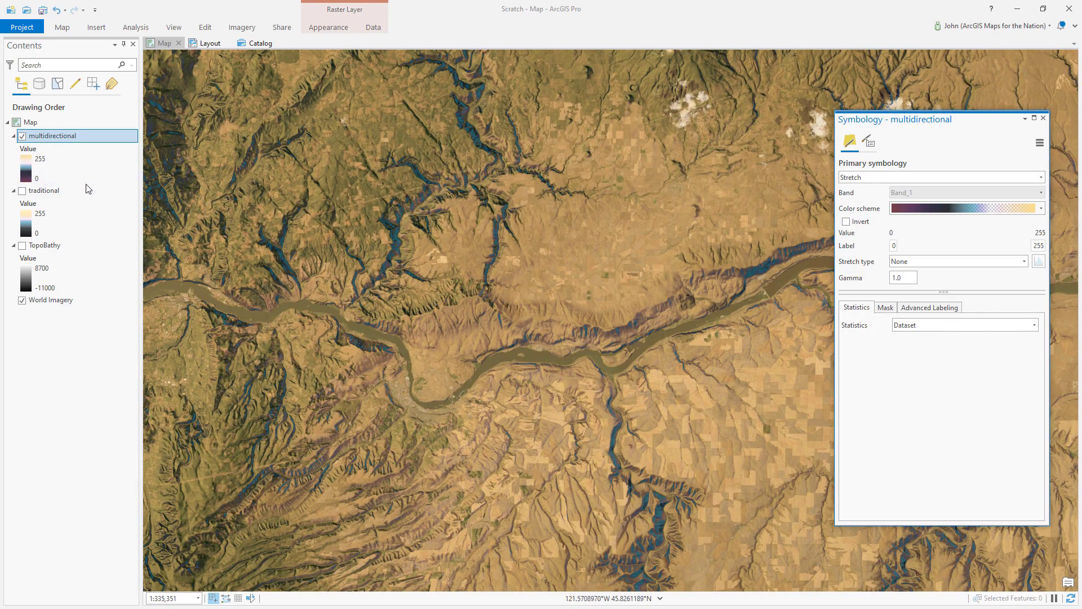
left_click(23, 191)
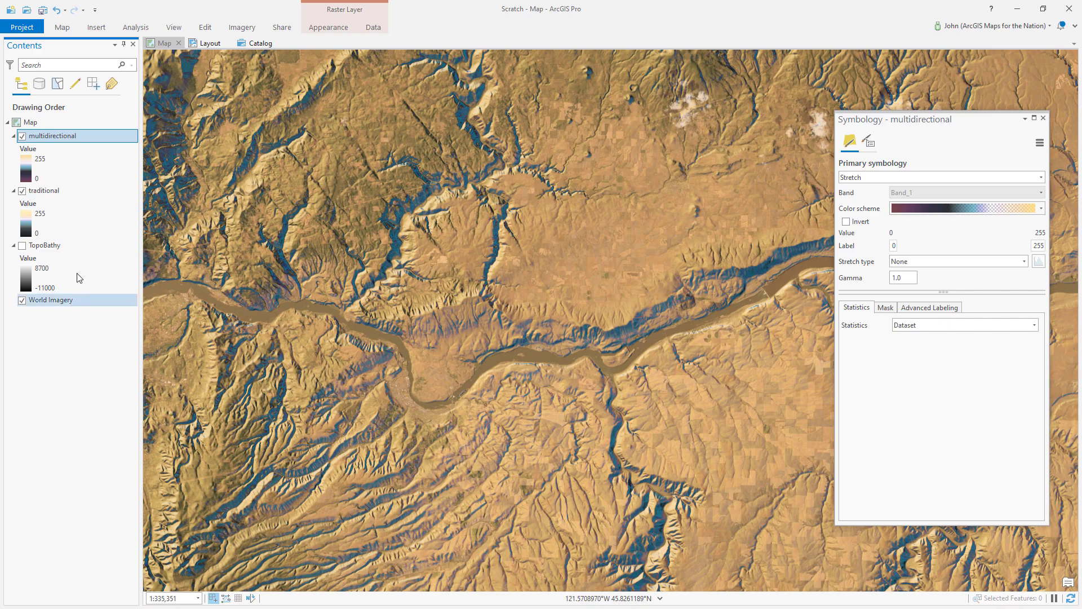
Move TopoBathy to the top of the drawing order and turn it on.
left_click(82, 245)
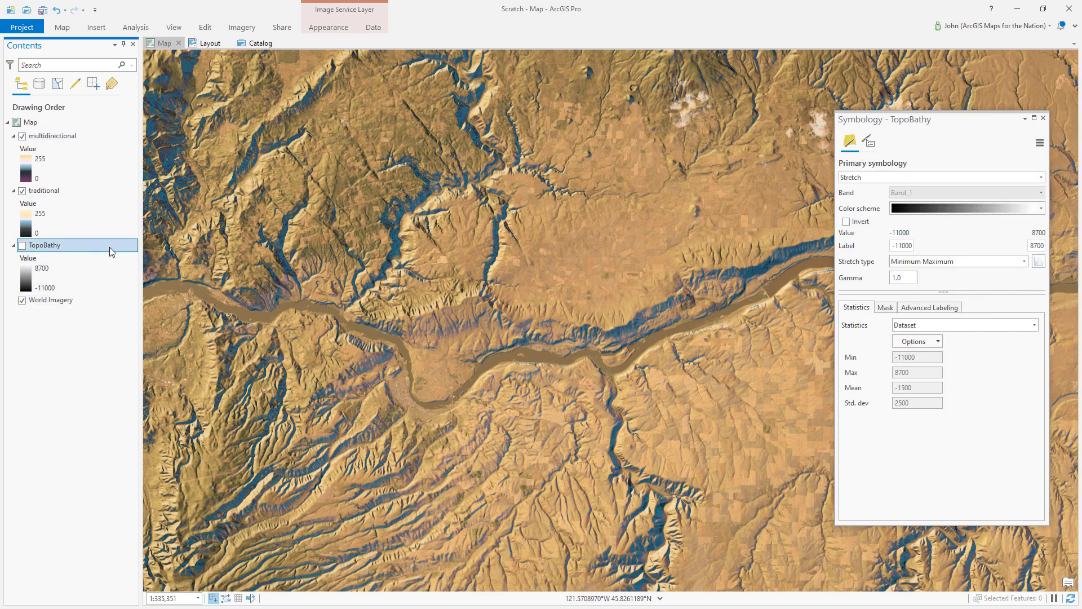
left_click_drag(110, 246, 94, 133)
left_click_drag(94, 137, 96, 134)
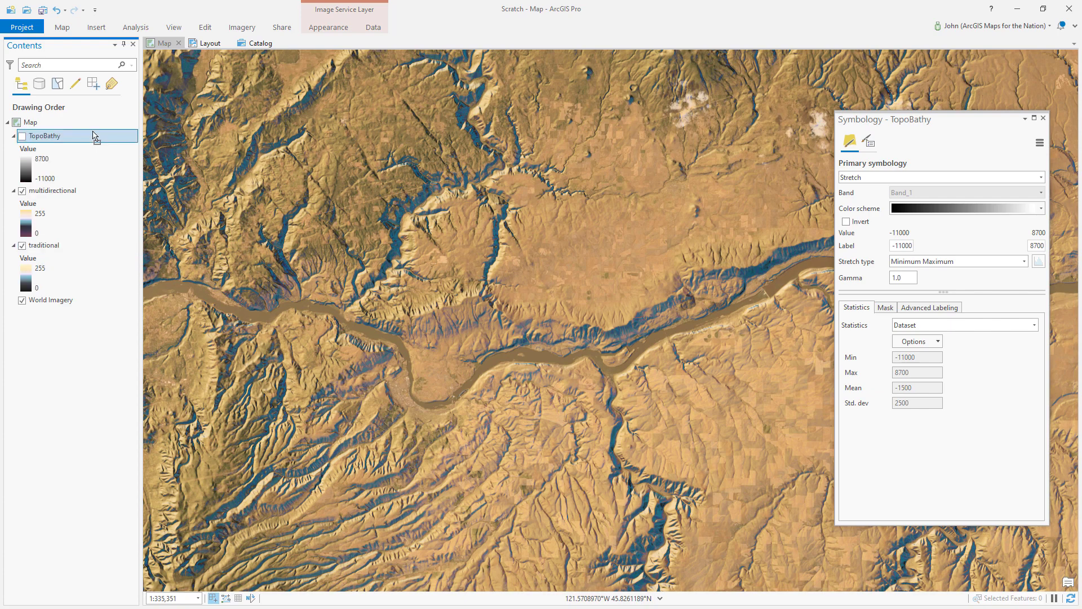
left_click(22, 137)
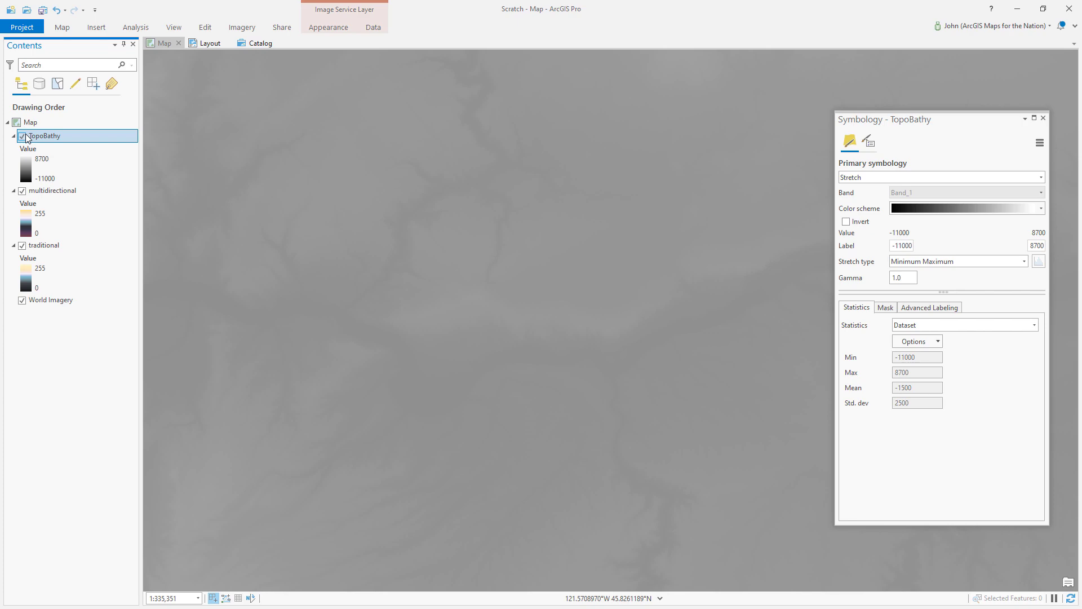
Colour TopoBathy with the Mist scheme and stretch it using DRA statistics.
left_click(25, 167)
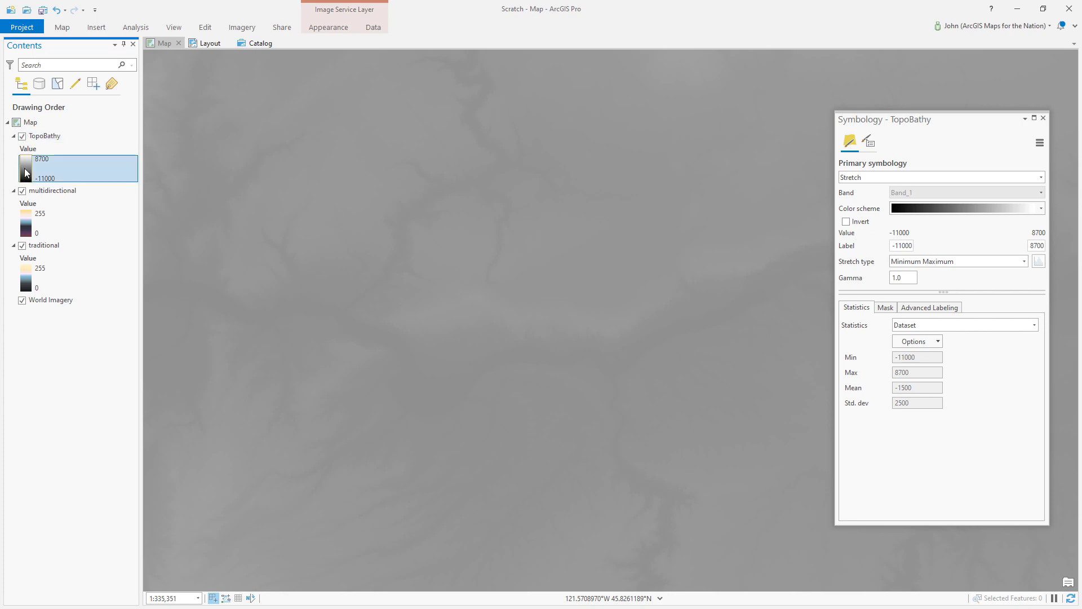
left_click(1001, 209)
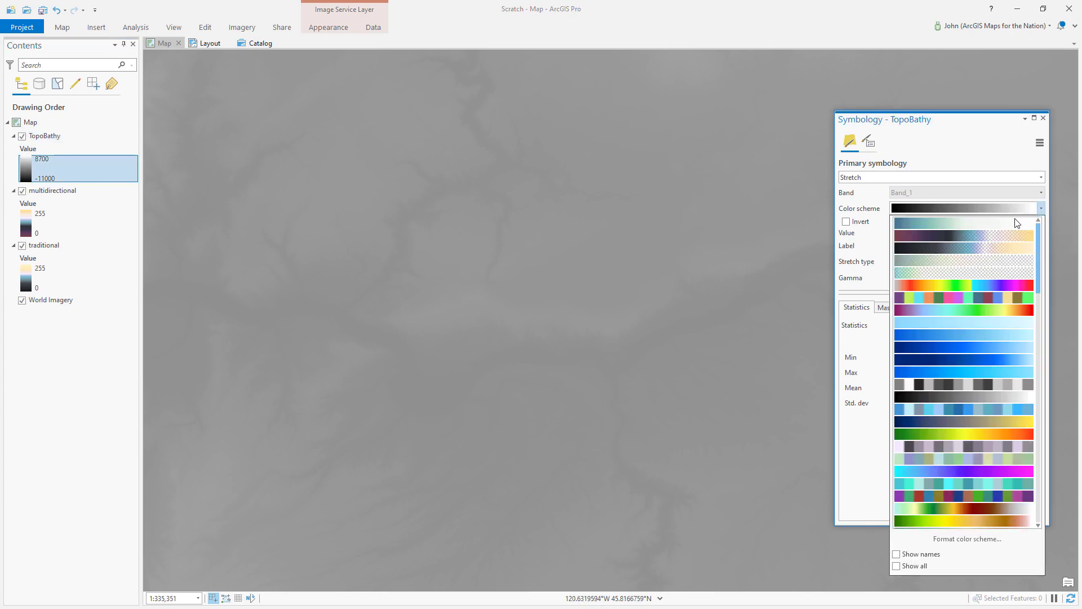
left_click(975, 266)
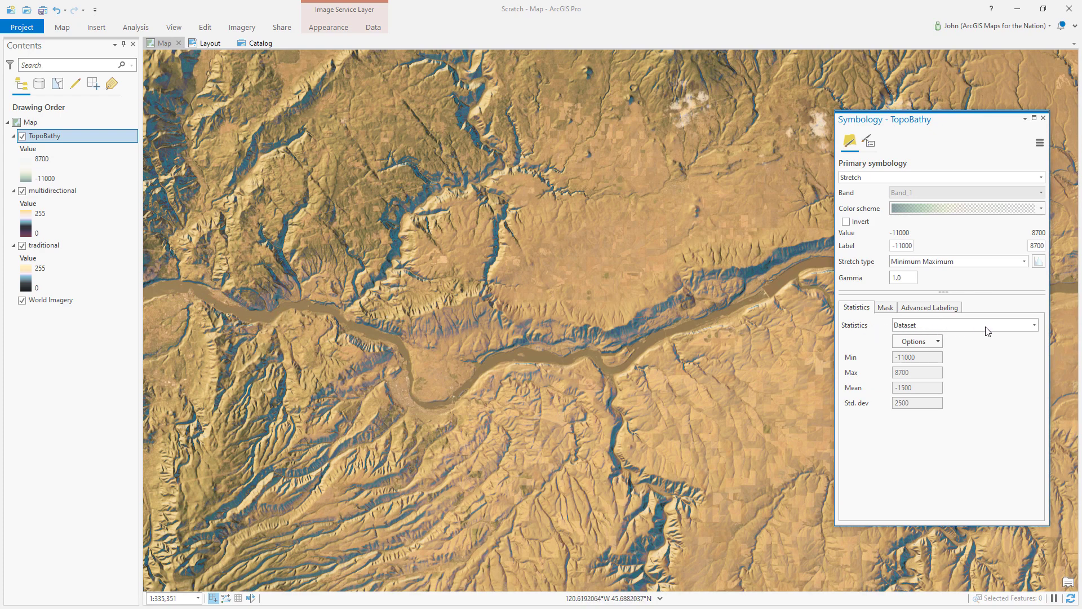
left_click(1034, 328)
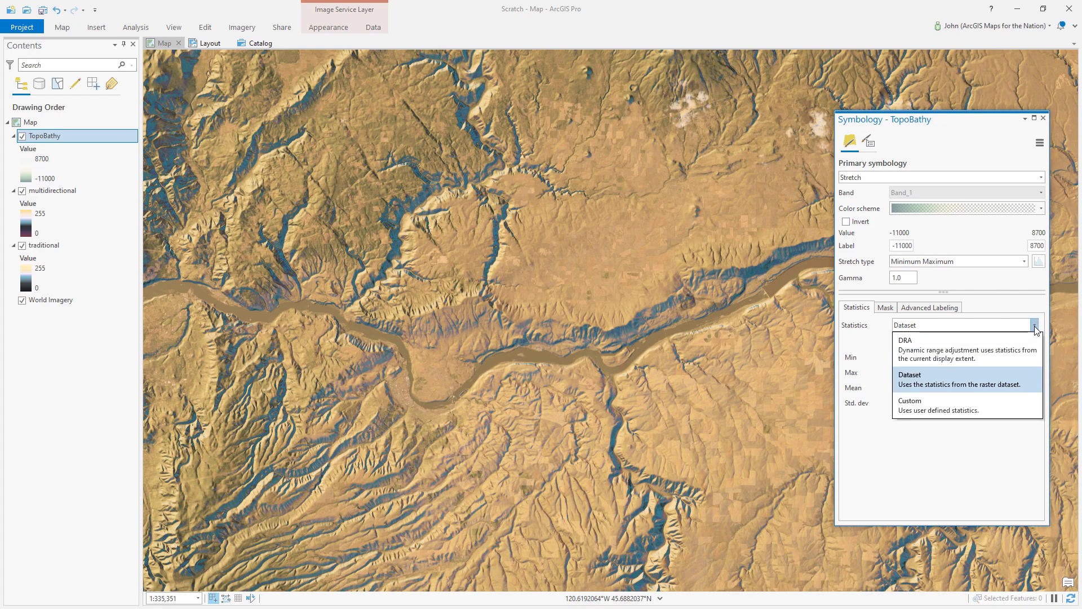
left_click(949, 355)
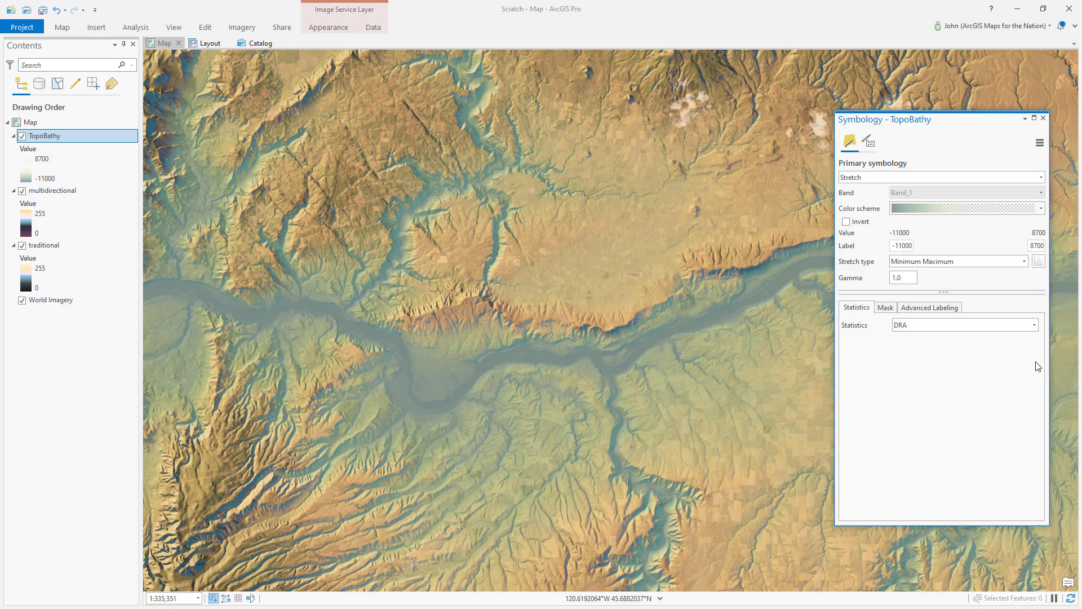
Close the TopoBathy Symbology pane and zoom out over the Columbia River Gorge relief.
left_click(1043, 118)
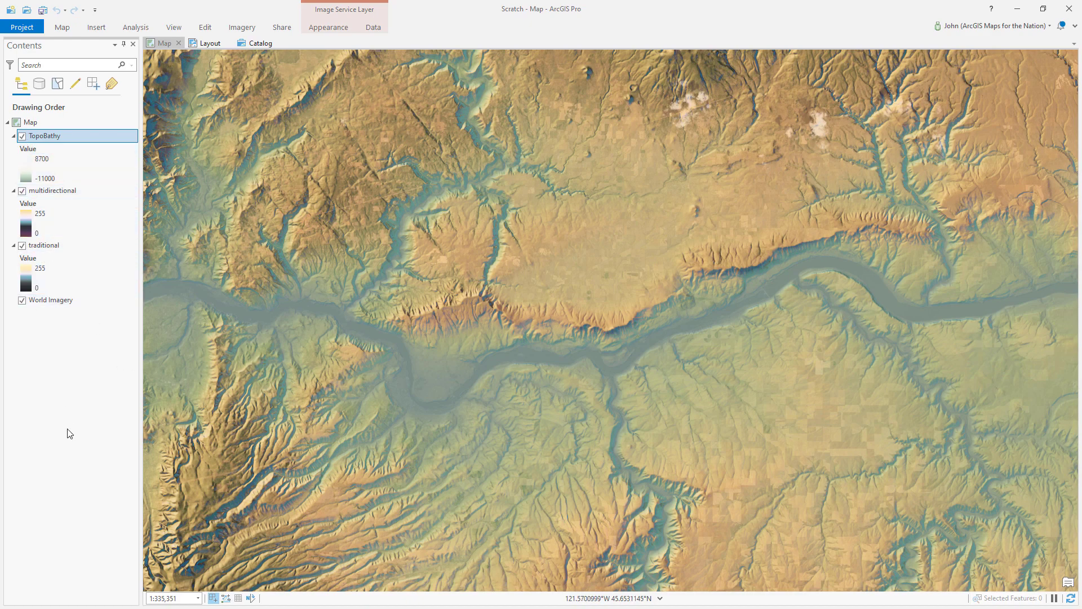
scroll(163, 297, "down", 5)
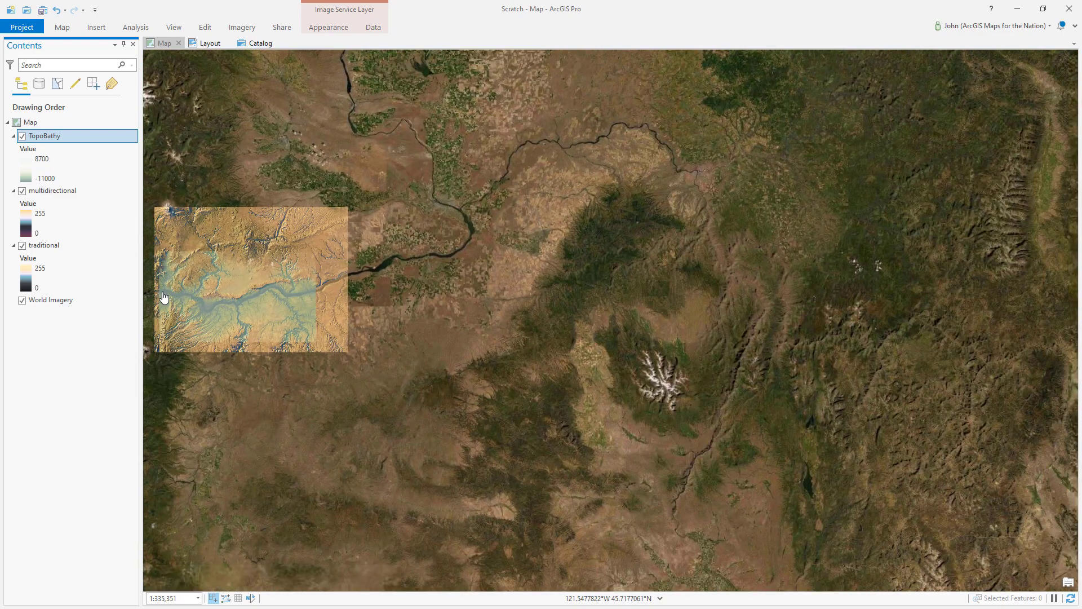